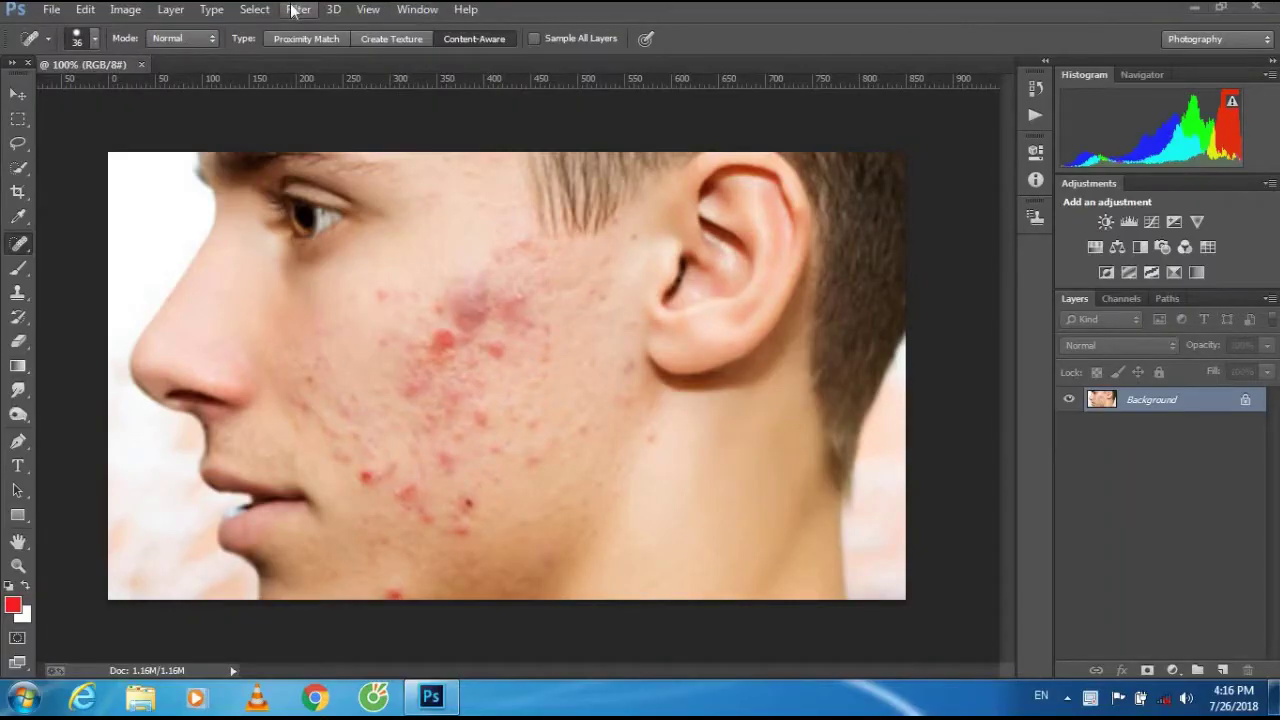
Show the Actions panel and run Auto Retouch from the DailySikho Action set
{"action": "left_click", "coordinate": [297, 10]}
{"action": "left_click", "coordinate": [417, 9]}
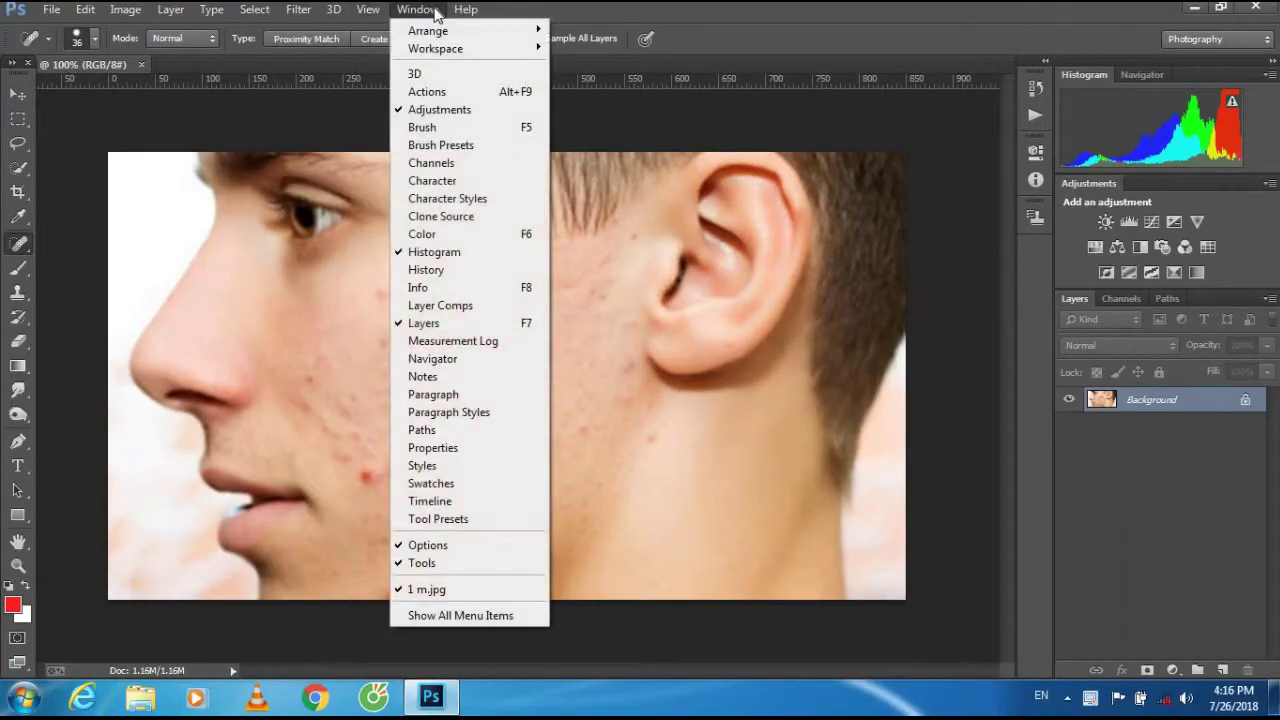
{"action": "left_click", "coordinate": [430, 95]}
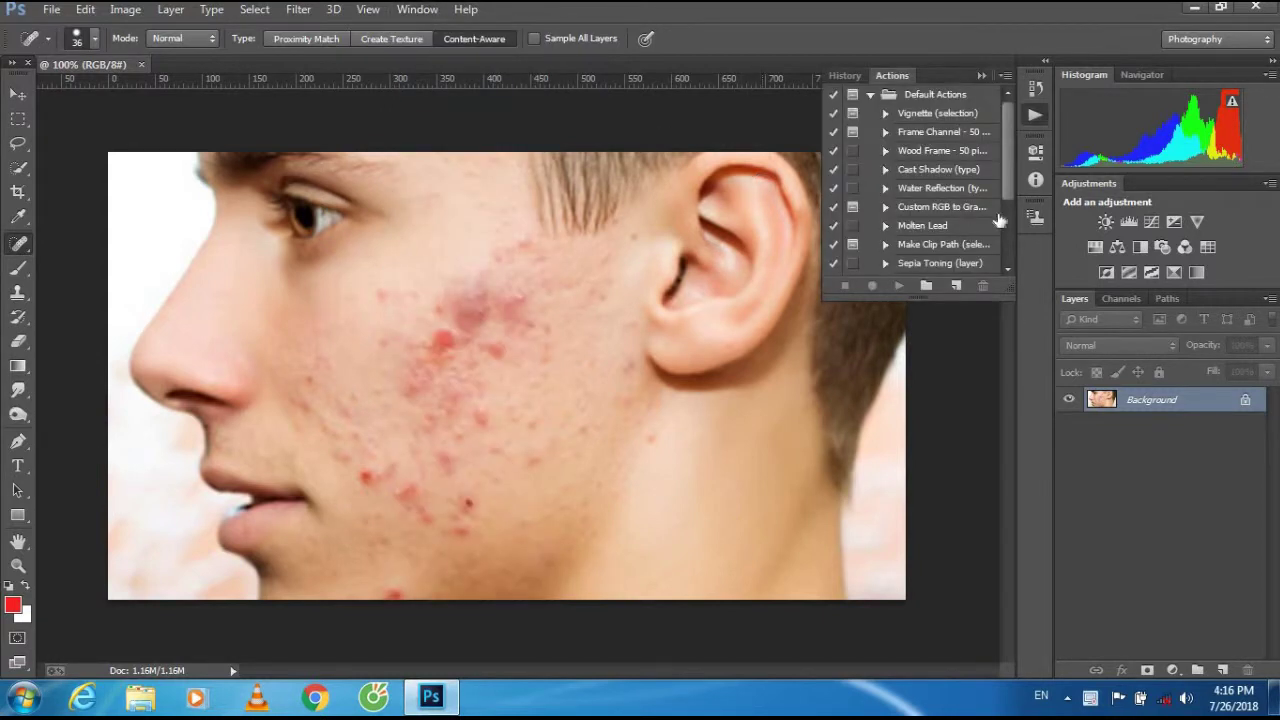
{"action": "scroll", "coordinate": [1005, 235], "scroll_direction": "down", "scroll_amount": 2}
{"action": "left_click", "coordinate": [925, 266]}
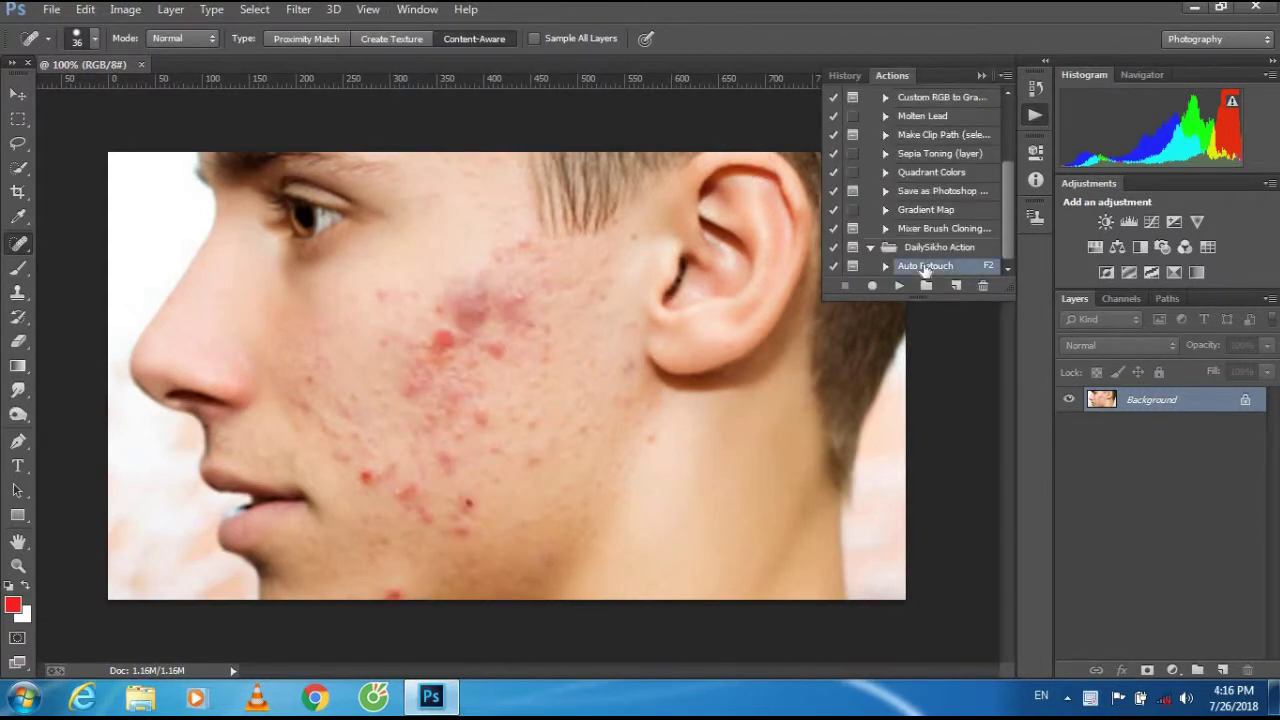
{"action": "left_click", "coordinate": [899, 287]}
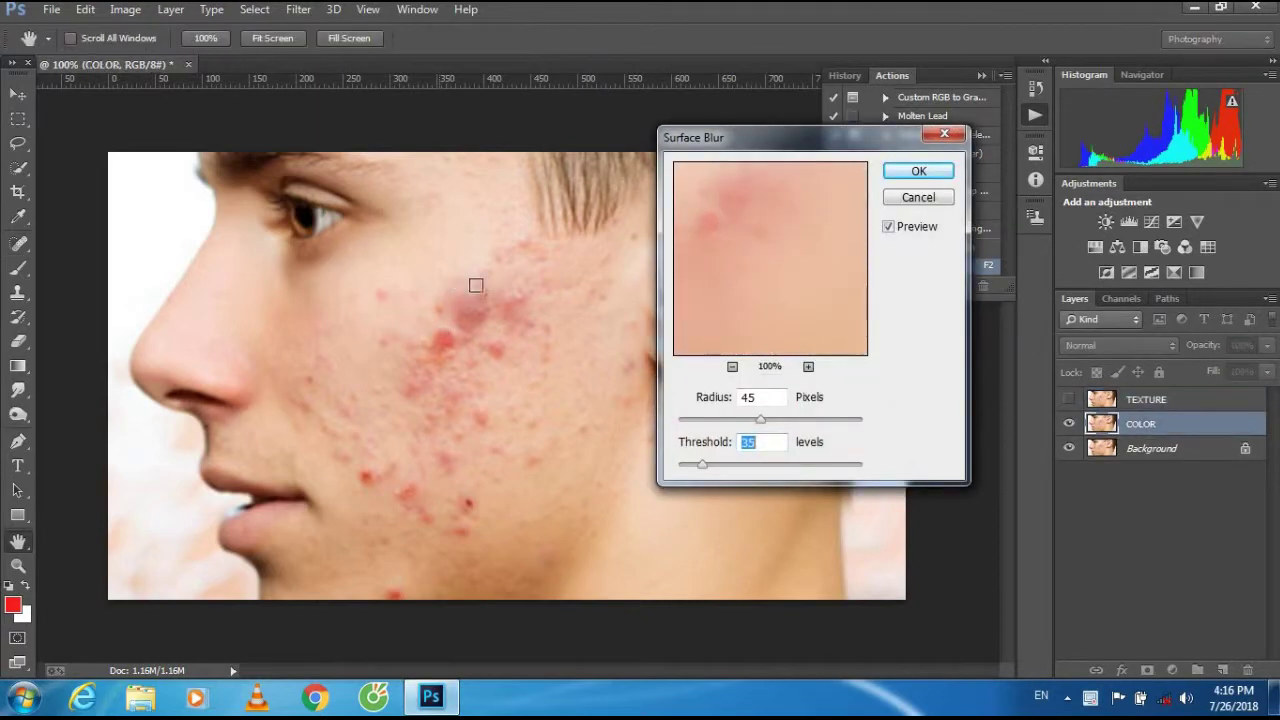
Preview and adjust the Surface Blur radius and threshold, then cancel the blur
{"action": "left_click", "coordinate": [429, 326]}
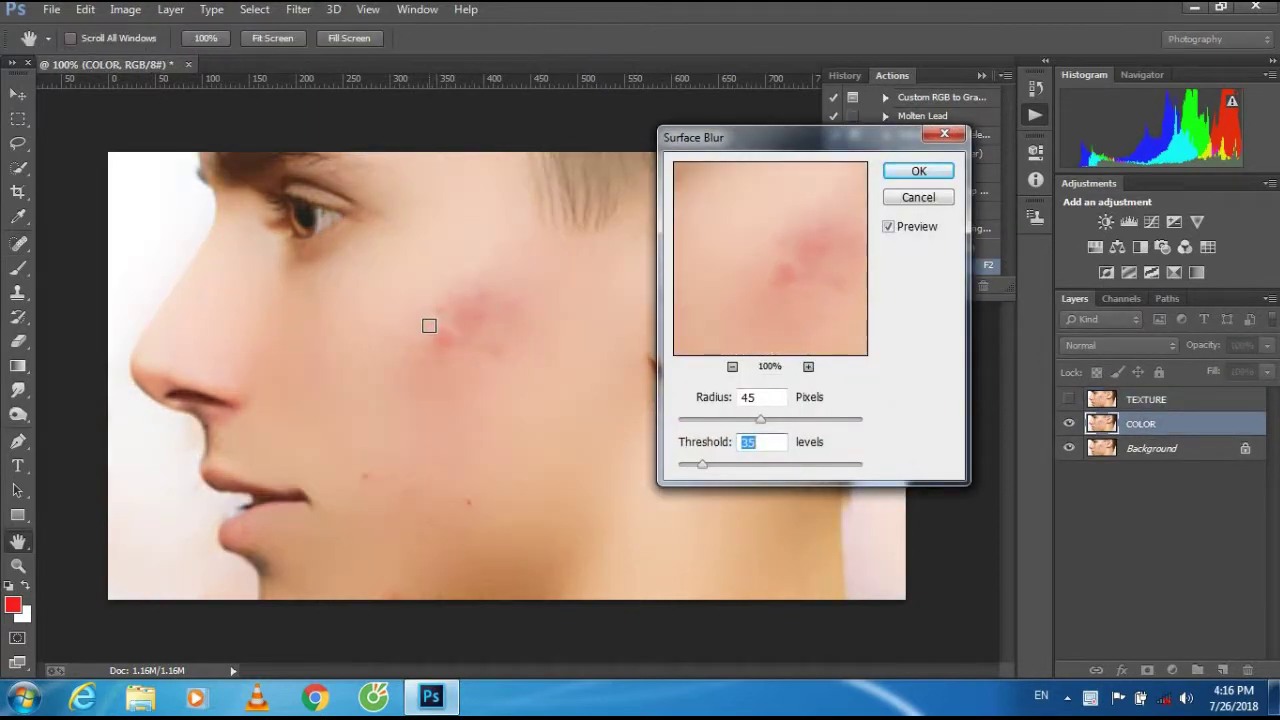
{"action": "left_click", "coordinate": [699, 420]}
{"action": "left_click_drag", "start_coordinate": [704, 469], "coordinate": [719, 465]}
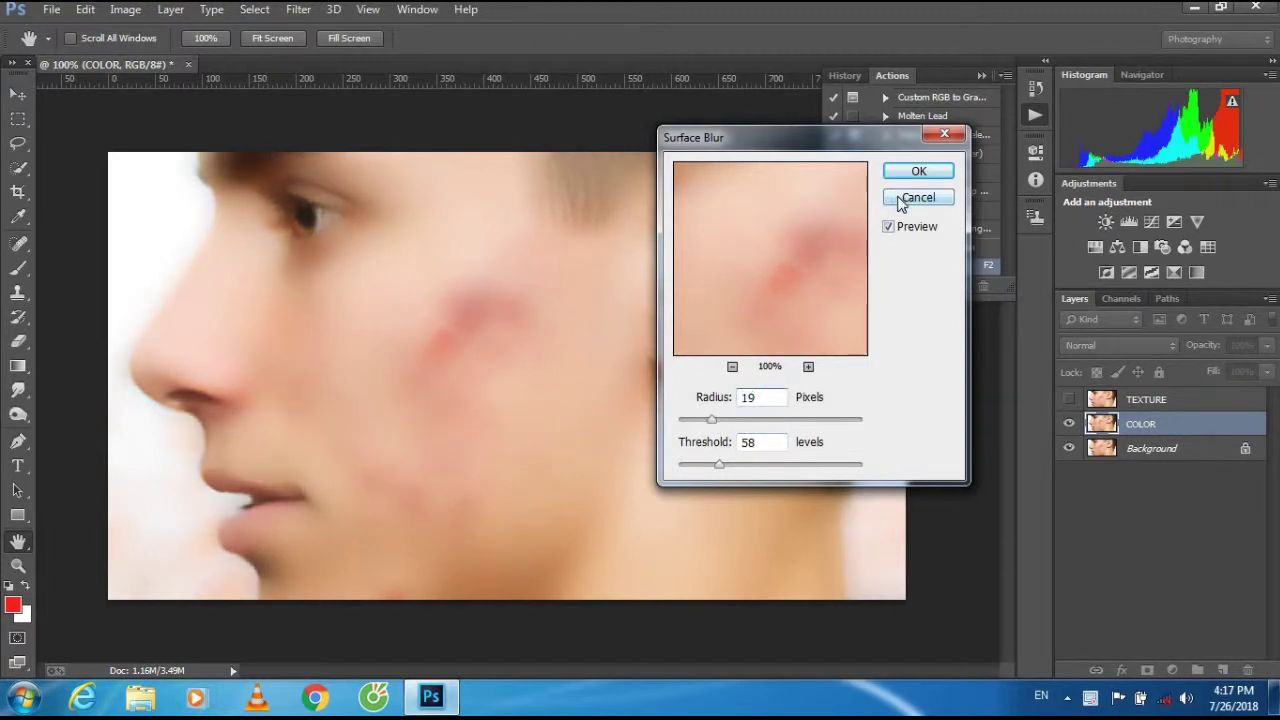
{"action": "left_click", "coordinate": [977, 74]}
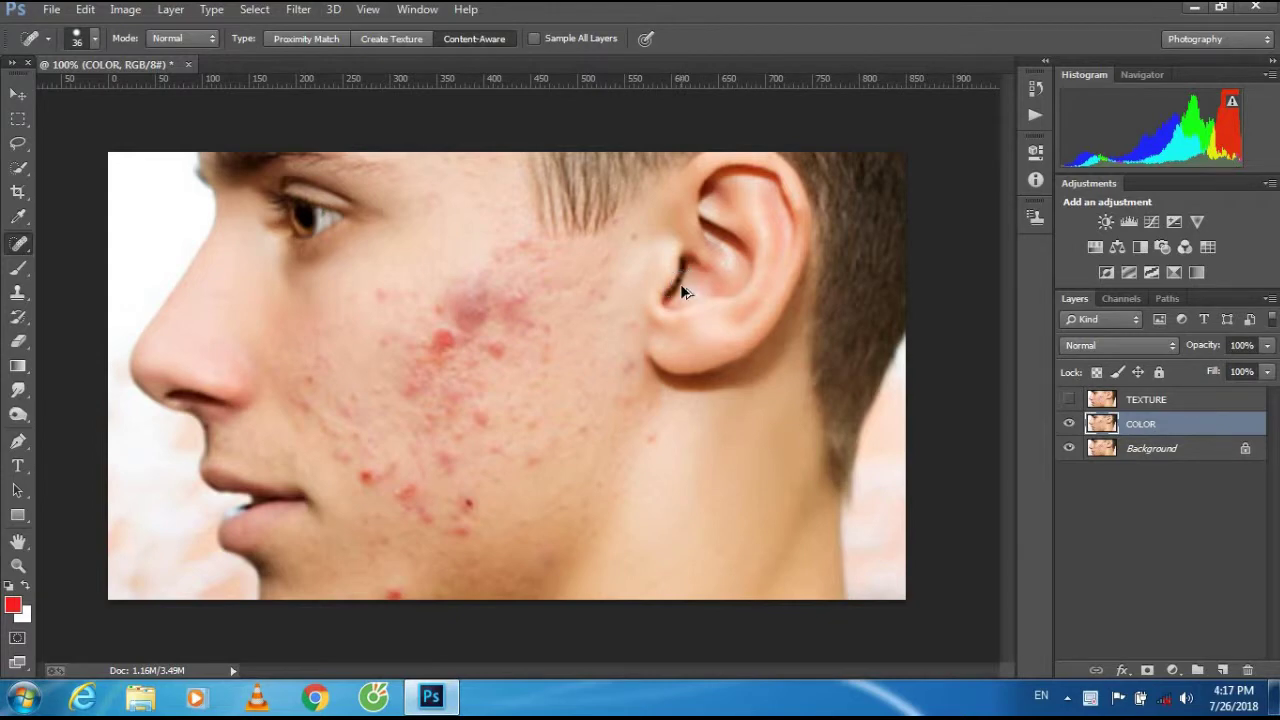
Dismiss the Save As dialog and undo the TEXTURE and COLOR layers
{"action": "key", "text": "ctrl+shift+s"}
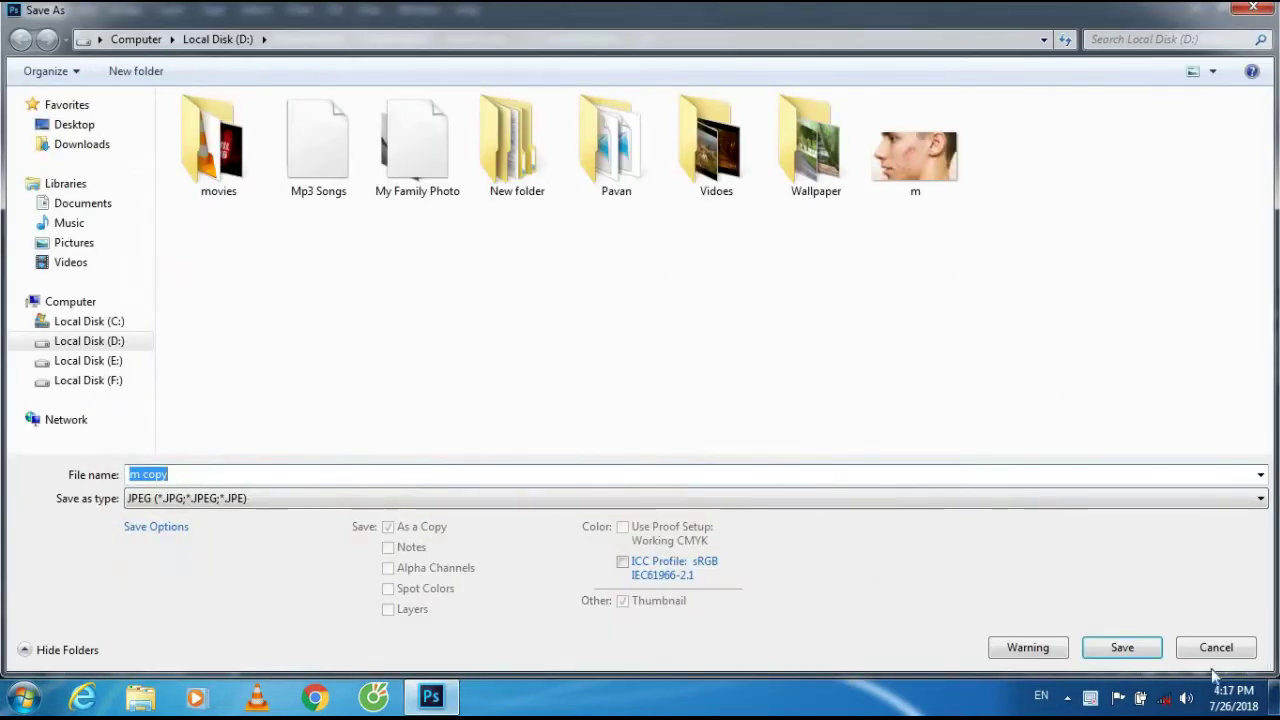
{"action": "left_click", "coordinate": [1216, 648]}
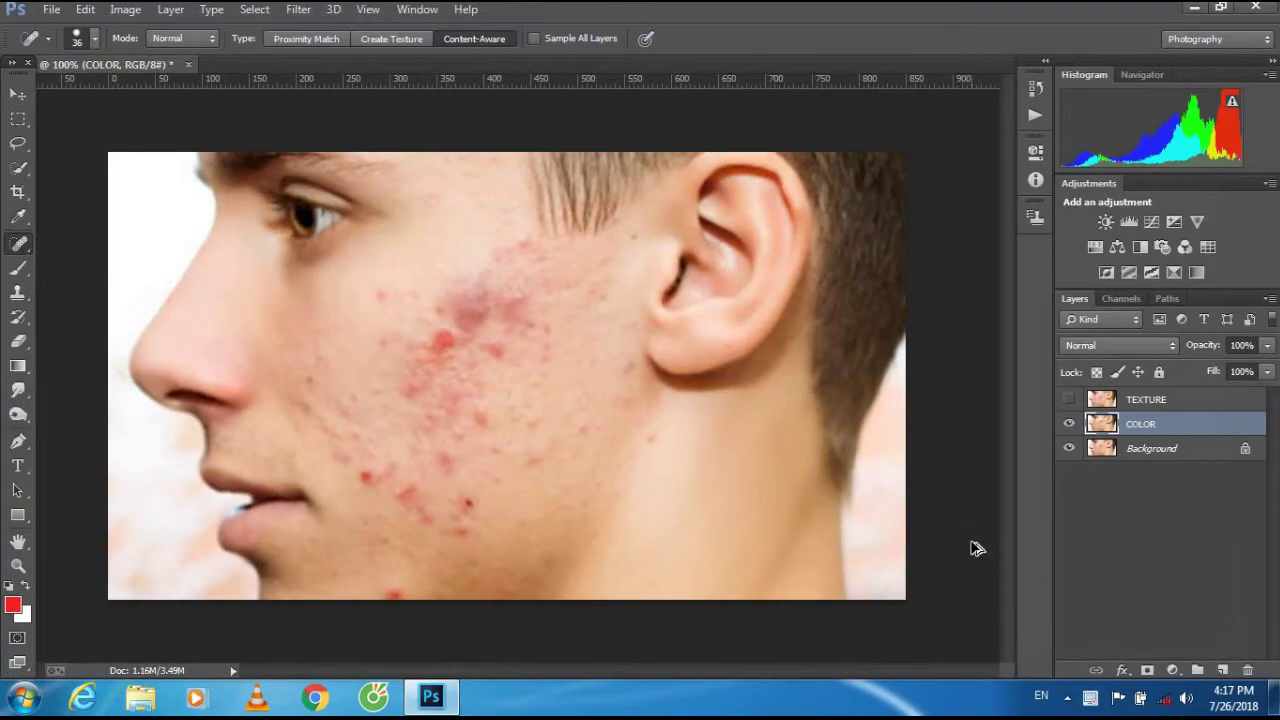
{"action": "key", "text": "ctrl+z"}
{"action": "key", "text": "ctrl+alt+z"}
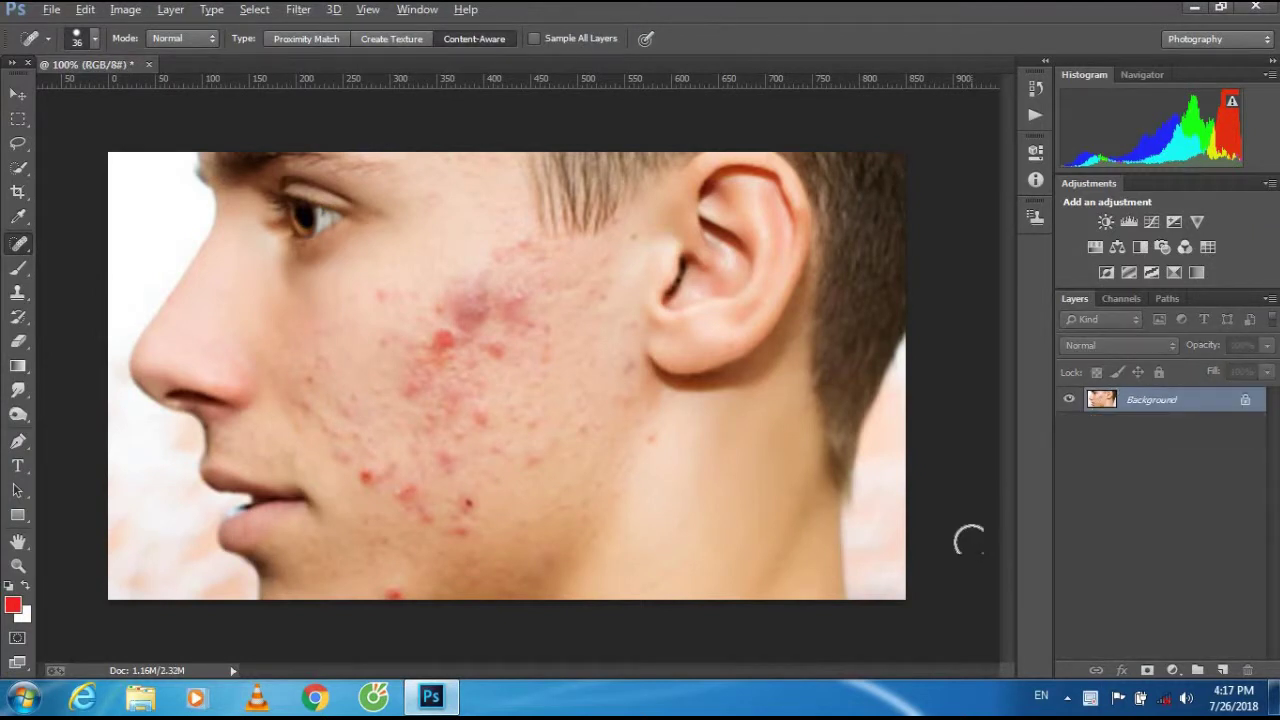
Use the Patch Tool to replace the large cheek and lower-cheek acne with clean skin
{"action": "right_click", "coordinate": [12, 250]}
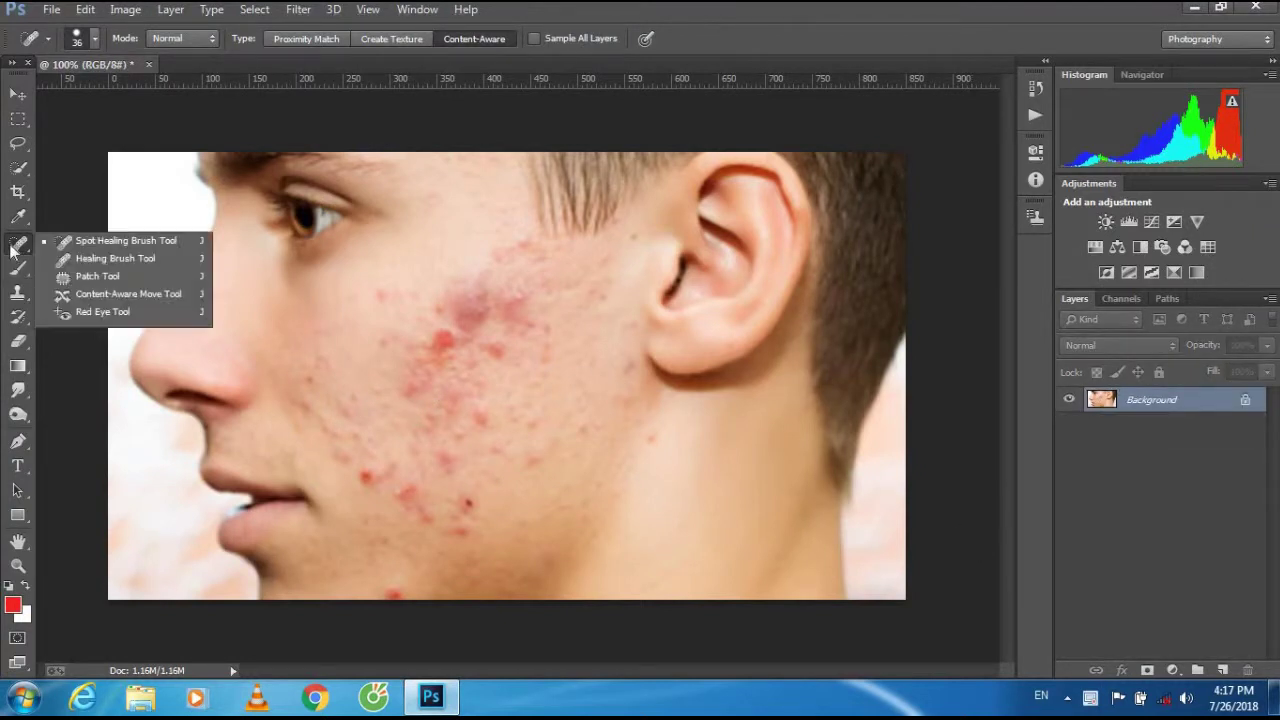
{"action": "left_click", "coordinate": [100, 272]}
{"action": "mouse_move", "coordinate": [410, 366]}
{"action": "left_mouse_down"}
{"action": "mouse_move", "coordinate": [488, 371]}
{"action": "mouse_move", "coordinate": [457, 337]}
{"action": "mouse_move", "coordinate": [420, 330]}
{"action": "mouse_move", "coordinate": [700, 491]}
{"action": "left_mouse_up"}
{"action": "mouse_move", "coordinate": [502, 268]}
{"action": "left_mouse_down"}
{"action": "mouse_move", "coordinate": [440, 307]}
{"action": "mouse_move", "coordinate": [518, 373]}
{"action": "left_mouse_up"}
{"action": "left_click_drag", "start_coordinate": [551, 287], "coordinate": [486, 277]}
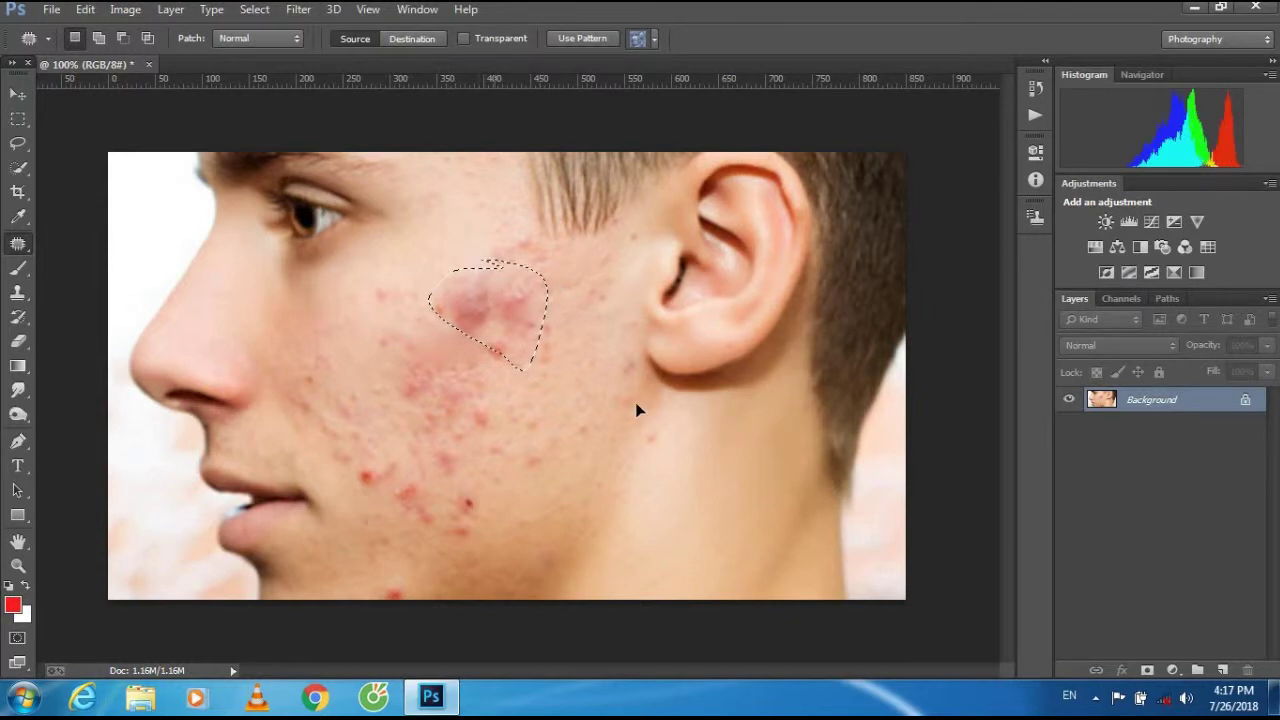
{"action": "left_click_drag", "start_coordinate": [505, 340], "coordinate": [714, 537]}
{"action": "mouse_move", "coordinate": [452, 356]}
{"action": "left_mouse_down"}
{"action": "mouse_move", "coordinate": [522, 457]}
{"action": "mouse_move", "coordinate": [457, 366]}
{"action": "left_mouse_up"}
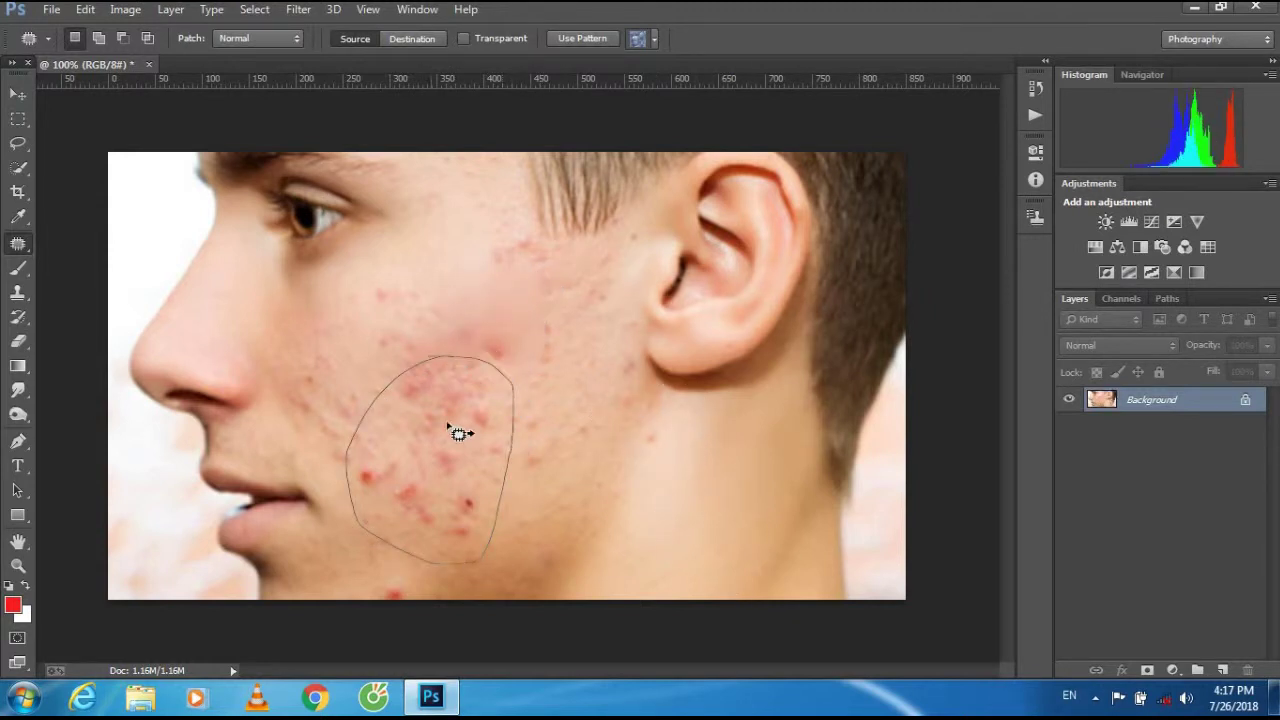
{"action": "left_click_drag", "start_coordinate": [457, 434], "coordinate": [701, 502]}
Patch the blemishes near the nose, along the jaw, on the mid cheek and neck
{"action": "mouse_move", "coordinate": [320, 352]}
{"action": "left_mouse_down"}
{"action": "mouse_move", "coordinate": [304, 434]}
{"action": "mouse_move", "coordinate": [326, 357]}
{"action": "mouse_move", "coordinate": [720, 522]}
{"action": "left_mouse_up"}
{"action": "mouse_move", "coordinate": [390, 598]}
{"action": "left_mouse_down"}
{"action": "mouse_move", "coordinate": [468, 518]}
{"action": "mouse_move", "coordinate": [469, 470]}
{"action": "left_mouse_up"}
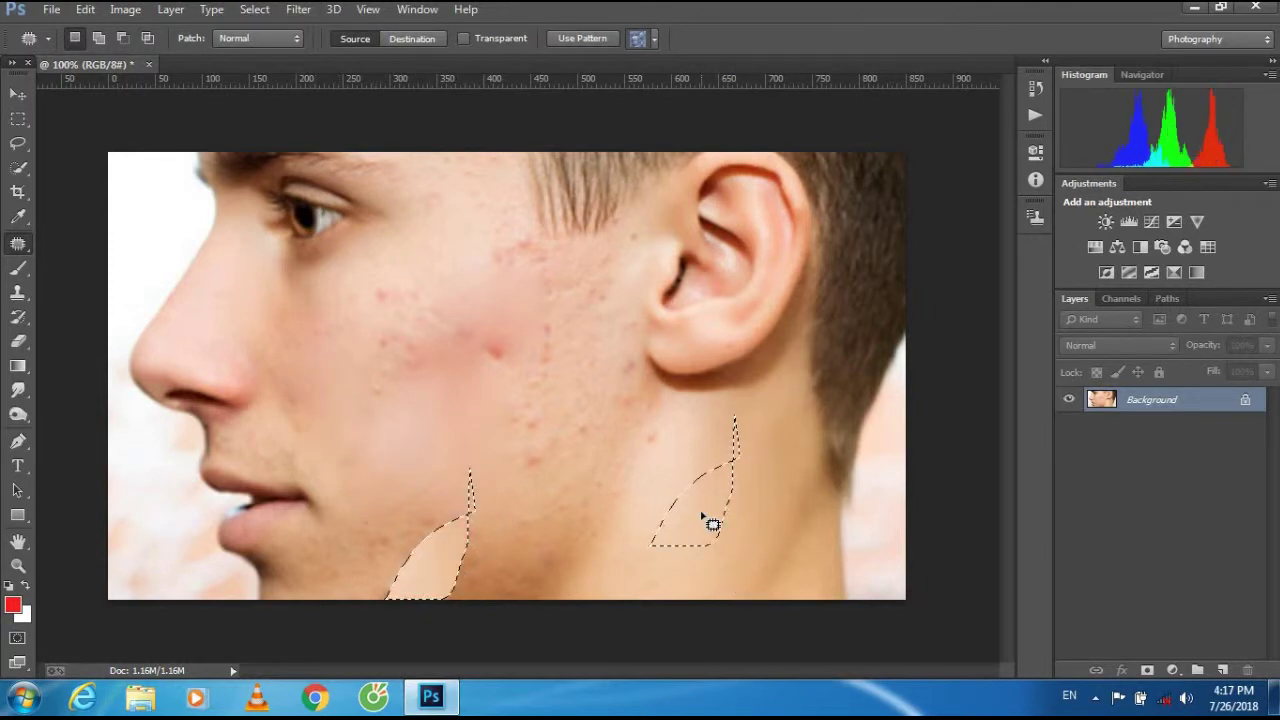
{"action": "left_click_drag", "start_coordinate": [445, 560], "coordinate": [708, 523]}
{"action": "mouse_move", "coordinate": [391, 286]}
{"action": "left_mouse_down"}
{"action": "mouse_move", "coordinate": [420, 309]}
{"action": "mouse_move", "coordinate": [380, 289]}
{"action": "mouse_move", "coordinate": [402, 311]}
{"action": "mouse_move", "coordinate": [722, 456]}
{"action": "left_mouse_up"}
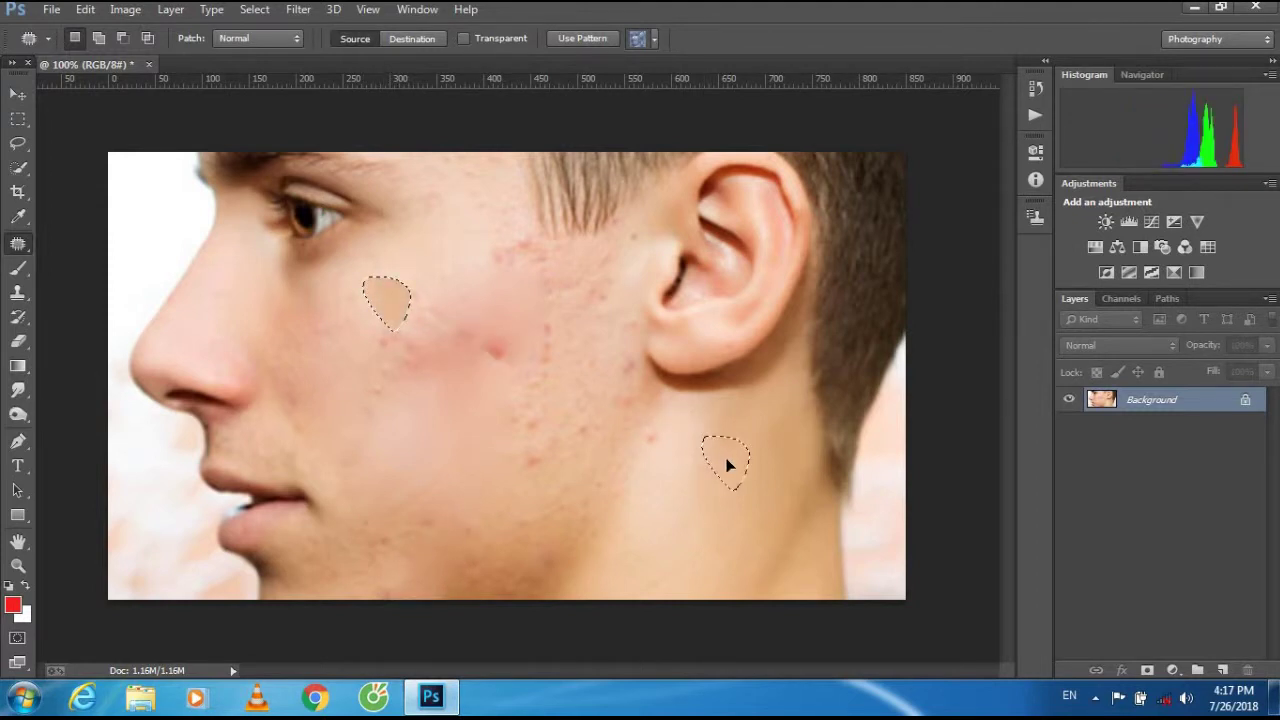
{"action": "mouse_move", "coordinate": [518, 337]}
{"action": "left_mouse_down"}
{"action": "mouse_move", "coordinate": [534, 386]}
{"action": "mouse_move", "coordinate": [500, 329]}
{"action": "mouse_move", "coordinate": [686, 423]}
{"action": "mouse_move", "coordinate": [718, 463]}
{"action": "left_mouse_up"}
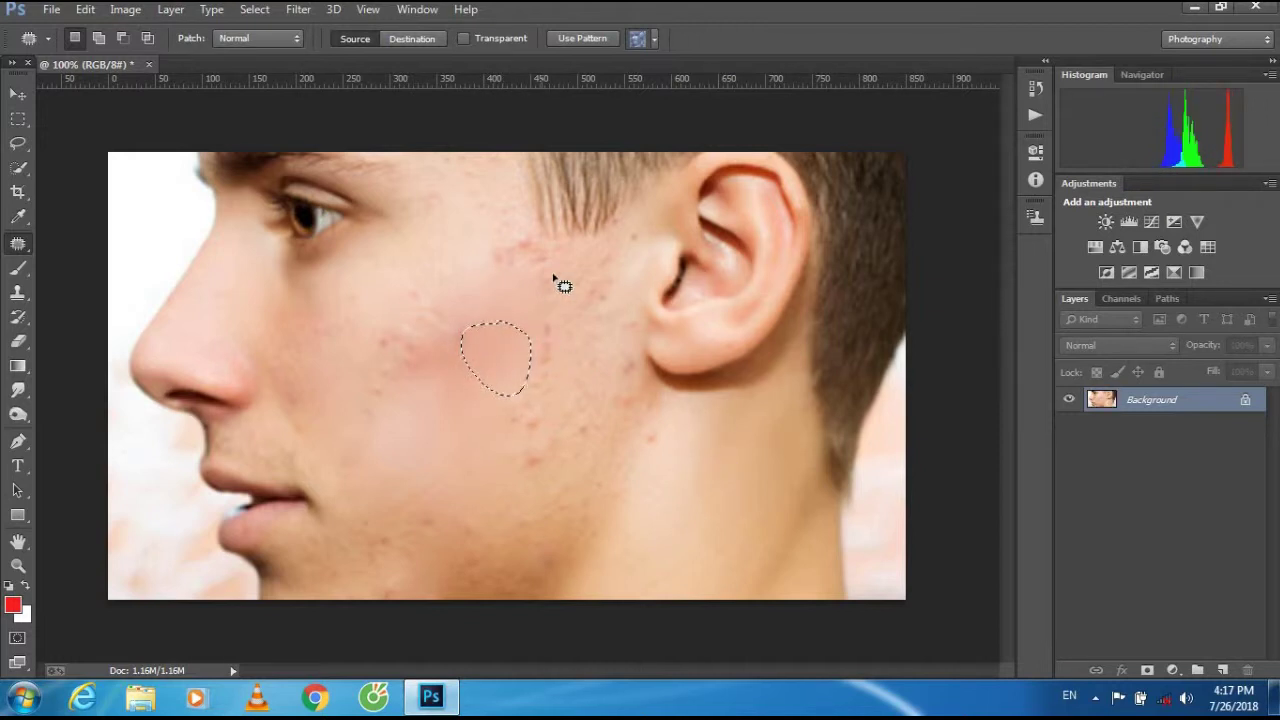
{"action": "left_click", "coordinate": [508, 293]}
Patch the remaining upper and lower cheek spots, then duplicate into Layer 1
{"action": "mouse_move", "coordinate": [505, 289]}
{"action": "left_mouse_down"}
{"action": "mouse_move", "coordinate": [546, 268]}
{"action": "mouse_move", "coordinate": [514, 236]}
{"action": "mouse_move", "coordinate": [720, 500]}
{"action": "left_mouse_up"}
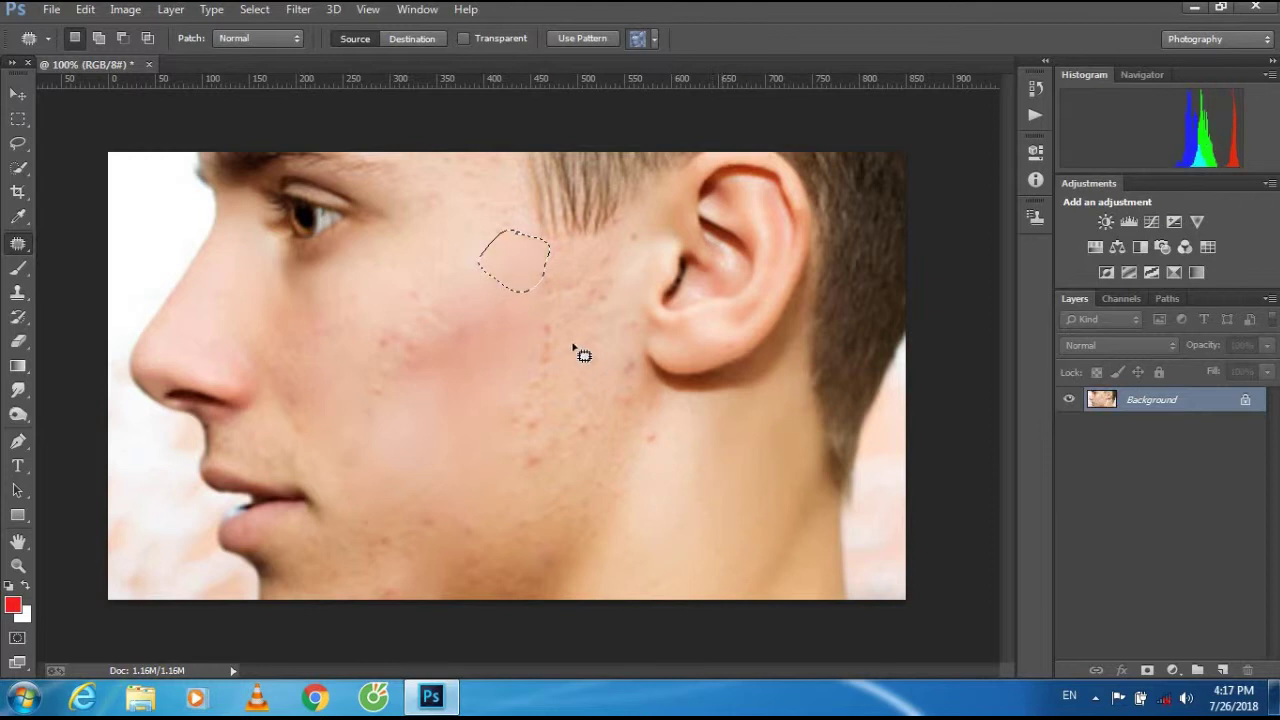
{"action": "mouse_move", "coordinate": [540, 423]}
{"action": "left_mouse_down"}
{"action": "mouse_move", "coordinate": [556, 317]}
{"action": "mouse_move", "coordinate": [563, 391]}
{"action": "mouse_move", "coordinate": [562, 302]}
{"action": "mouse_move", "coordinate": [709, 523]}
{"action": "left_mouse_up"}
{"action": "mouse_move", "coordinate": [555, 312]}
{"action": "left_mouse_down"}
{"action": "mouse_move", "coordinate": [580, 422]}
{"action": "mouse_move", "coordinate": [517, 457]}
{"action": "mouse_move", "coordinate": [531, 429]}
{"action": "mouse_move", "coordinate": [519, 417]}
{"action": "left_mouse_up"}
{"action": "left_click_drag", "start_coordinate": [558, 469], "coordinate": [709, 514]}
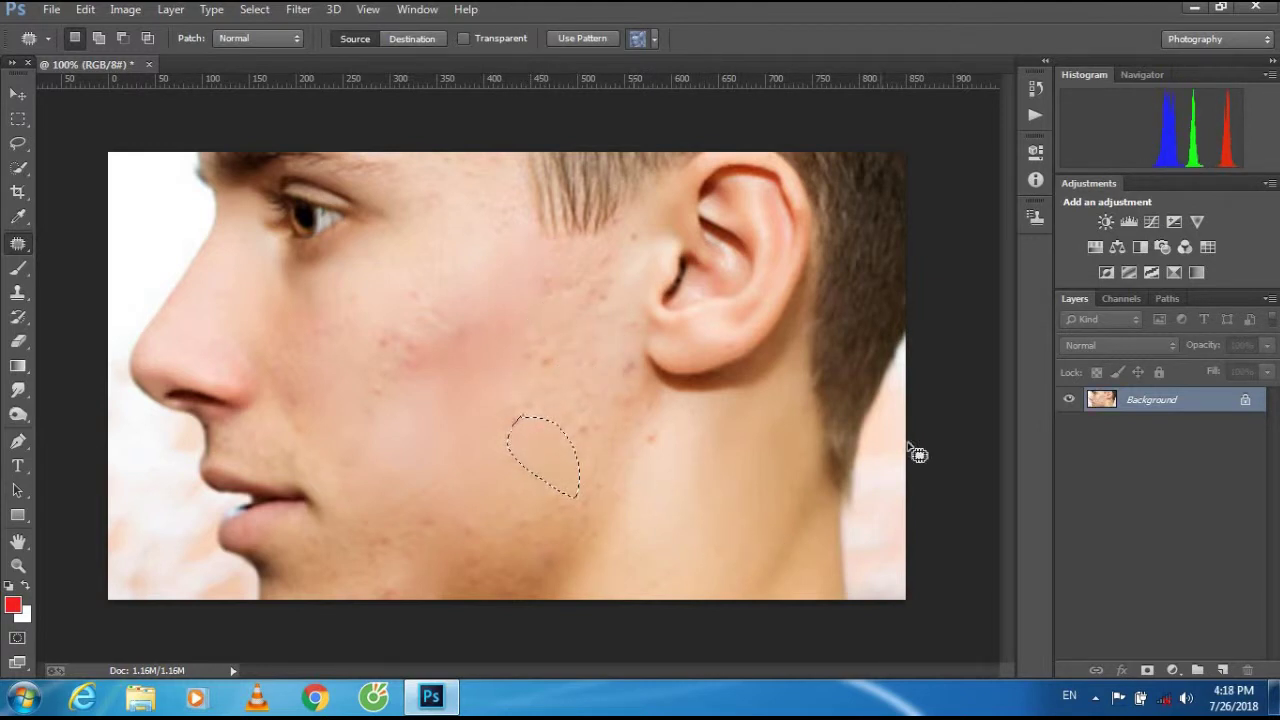
{"action": "key", "text": "ctrl+j"}
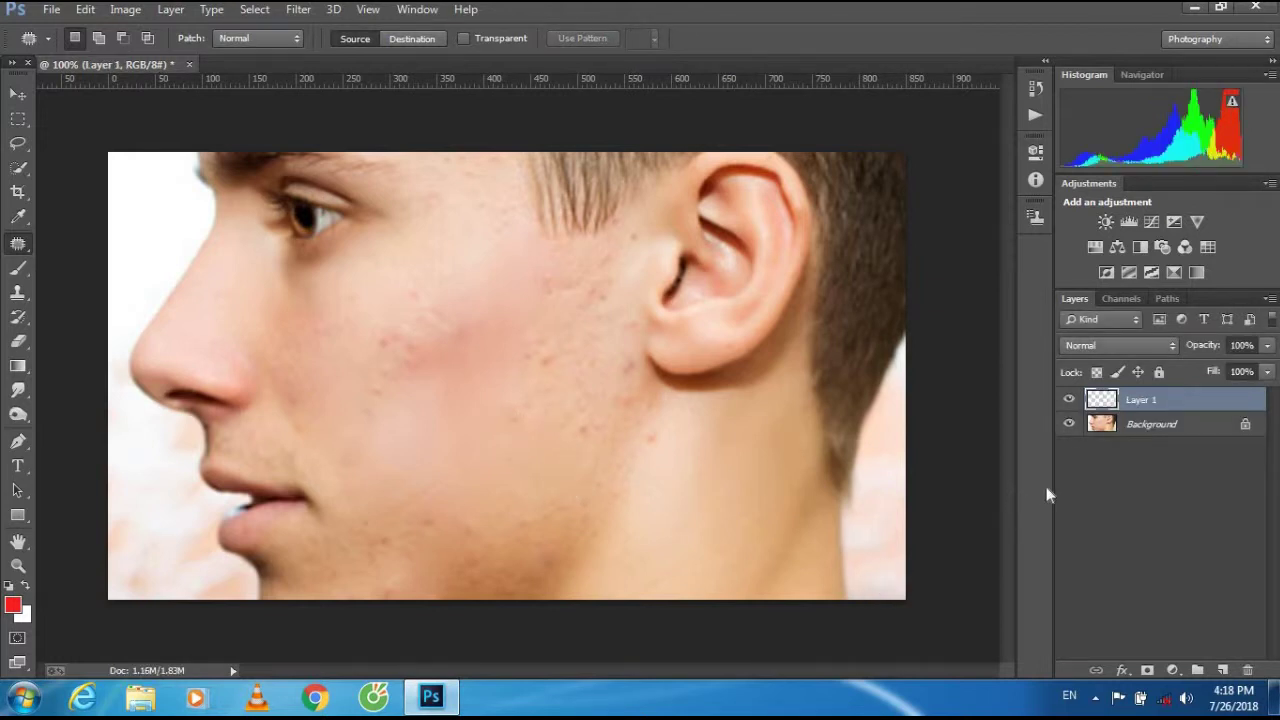
{"action": "left_click", "coordinate": [1145, 427], "text": "shift"}
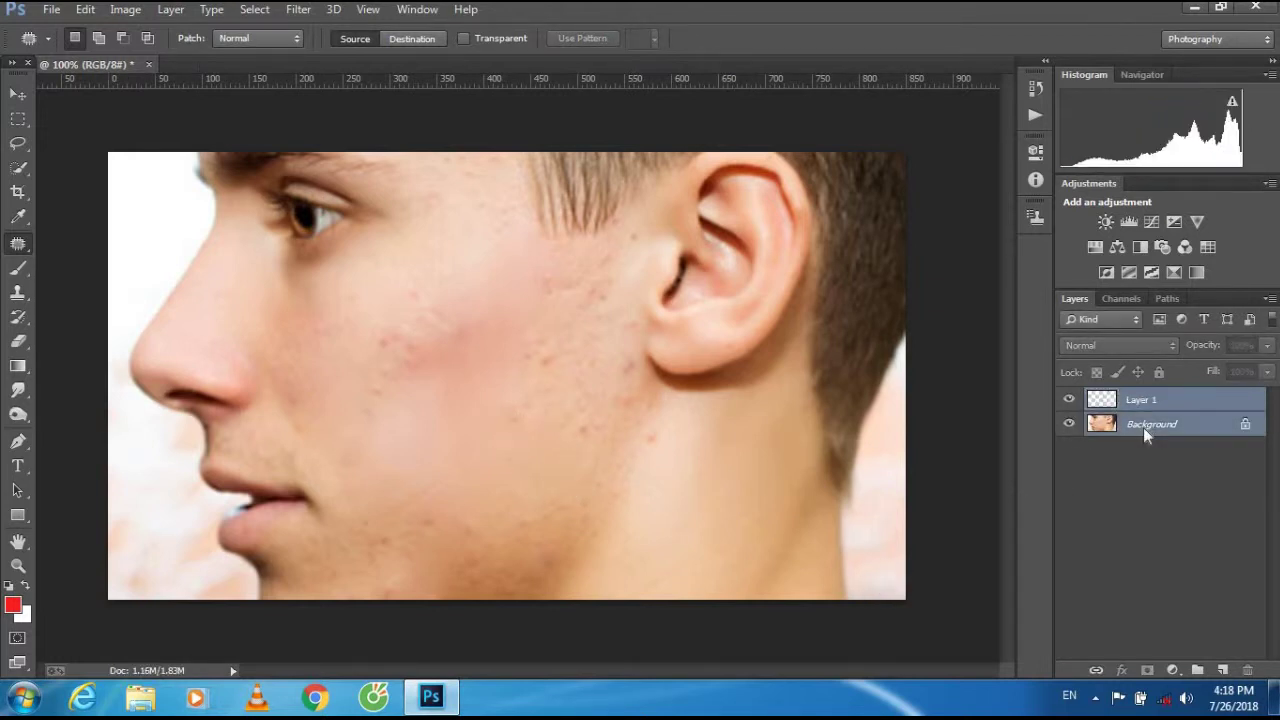
{"action": "right_click", "coordinate": [1145, 427]}
{"action": "left_click", "coordinate": [1140, 546]}
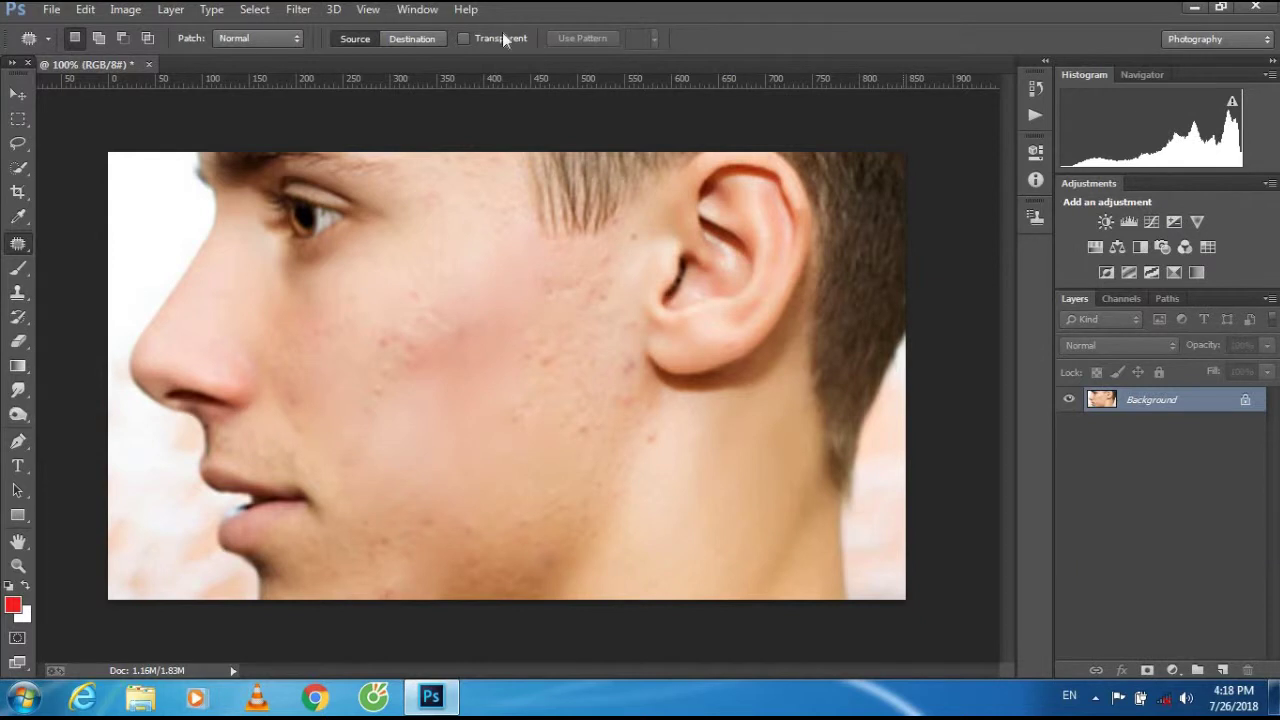
{"action": "left_click", "coordinate": [417, 9]}
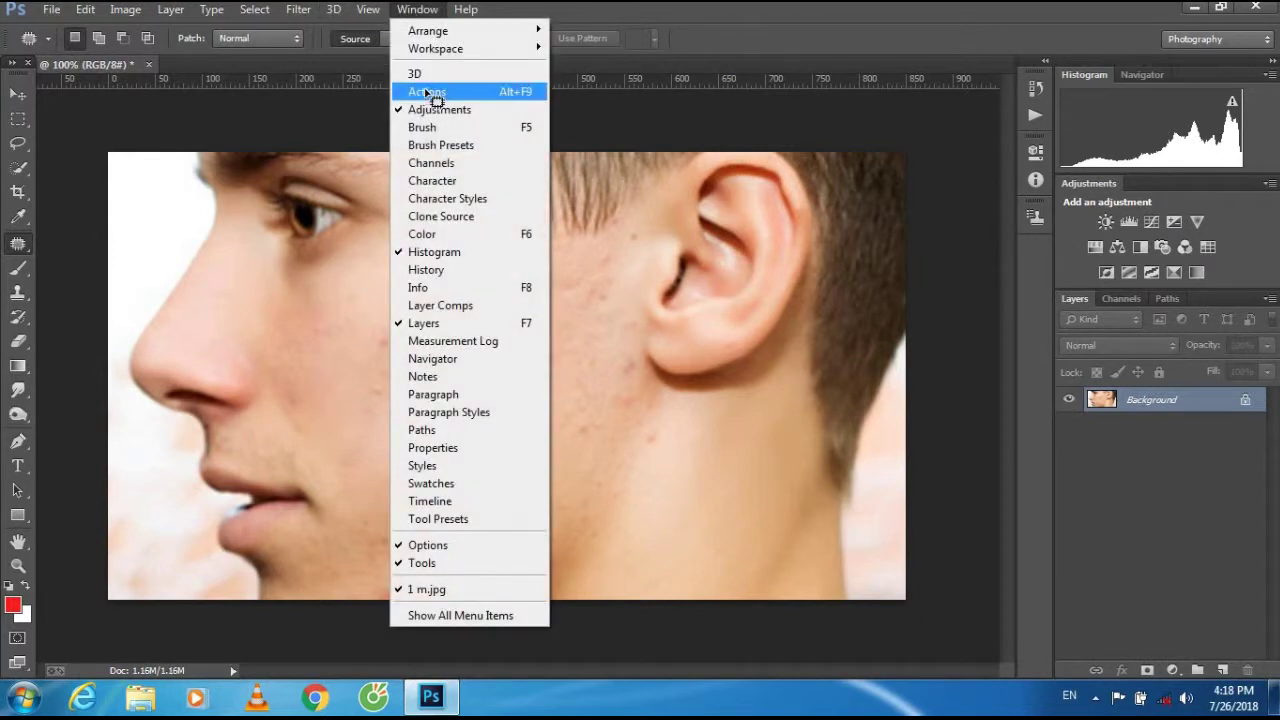
{"action": "left_click", "coordinate": [427, 91]}
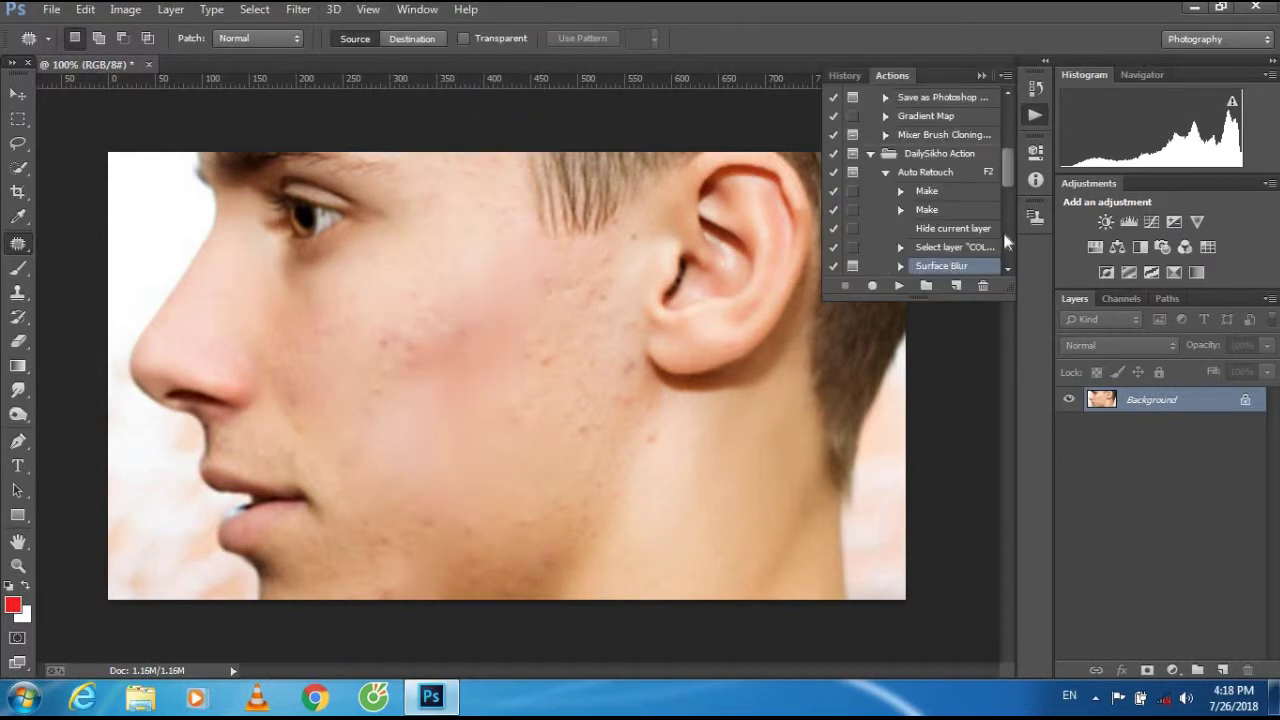
{"action": "scroll", "coordinate": [1002, 240], "scroll_direction": "down", "scroll_amount": 3}
{"action": "left_click", "coordinate": [940, 263]}
{"action": "left_click", "coordinate": [897, 287]}
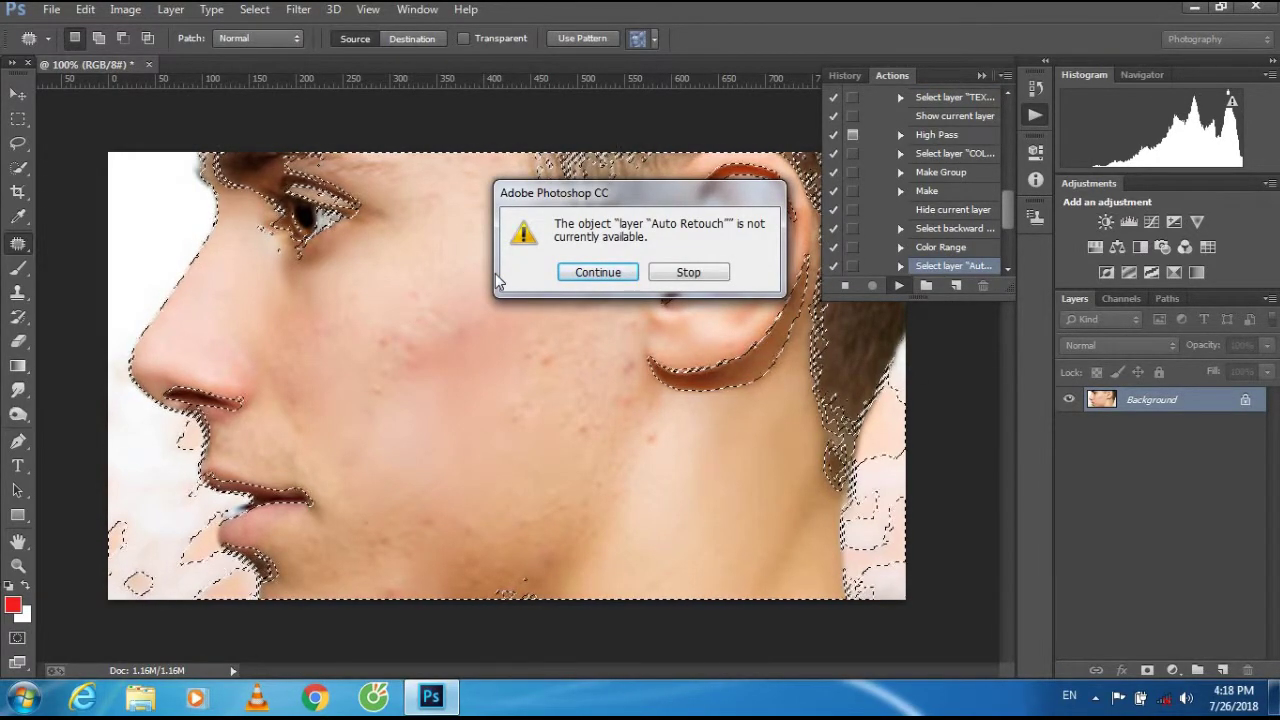
{"action": "left_click", "coordinate": [695, 275]}
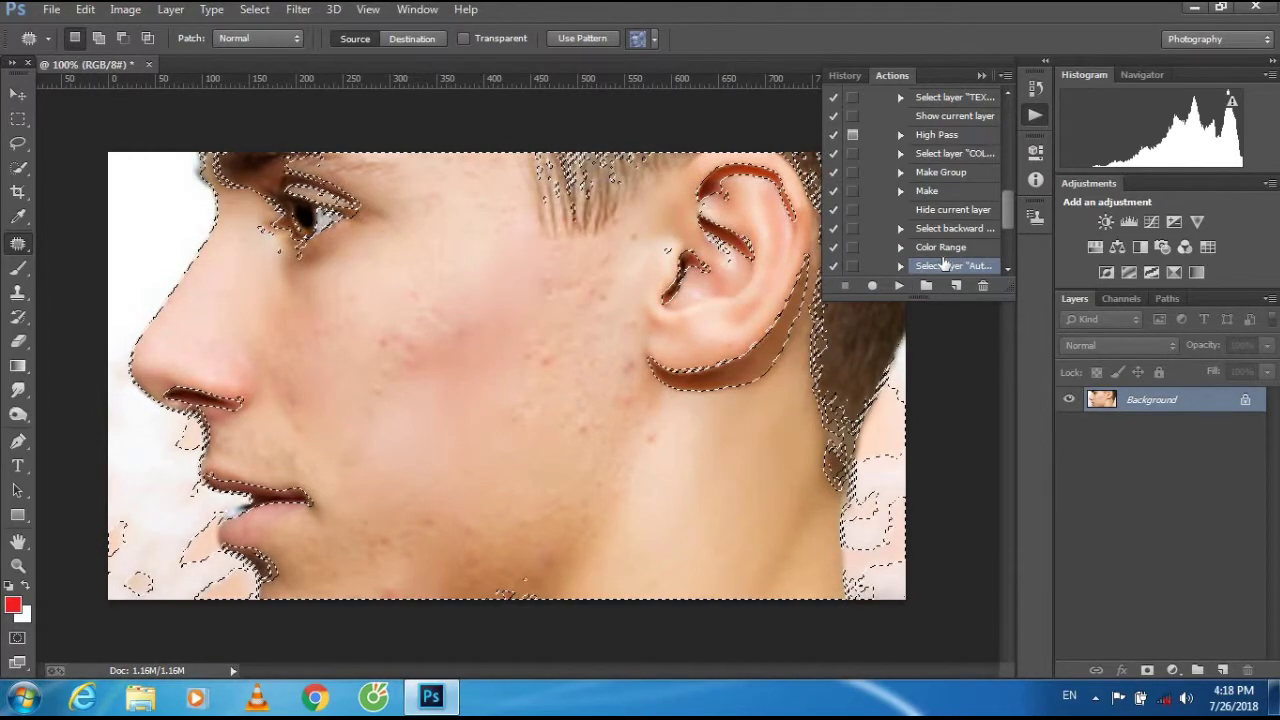
{"action": "key", "text": "ctrl+z"}
{"action": "left_click", "coordinate": [1007, 251]}
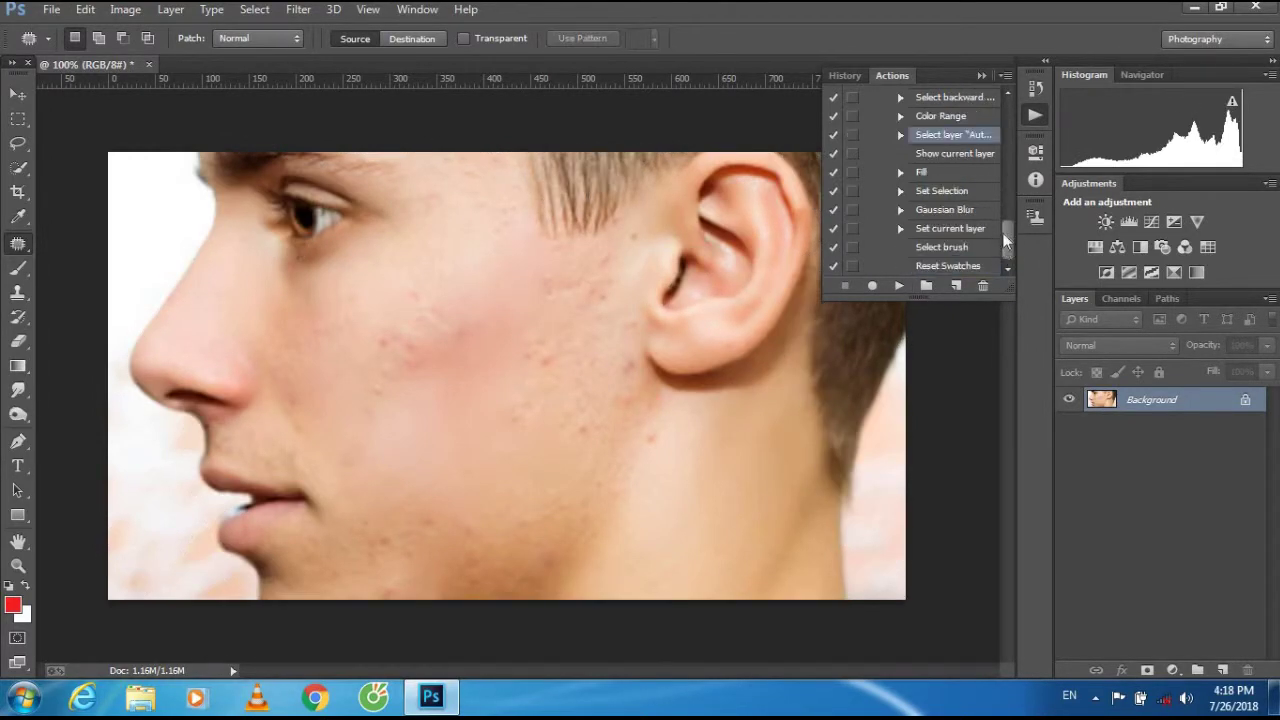
{"action": "left_click_drag", "start_coordinate": [1006, 231], "coordinate": [1004, 94]}
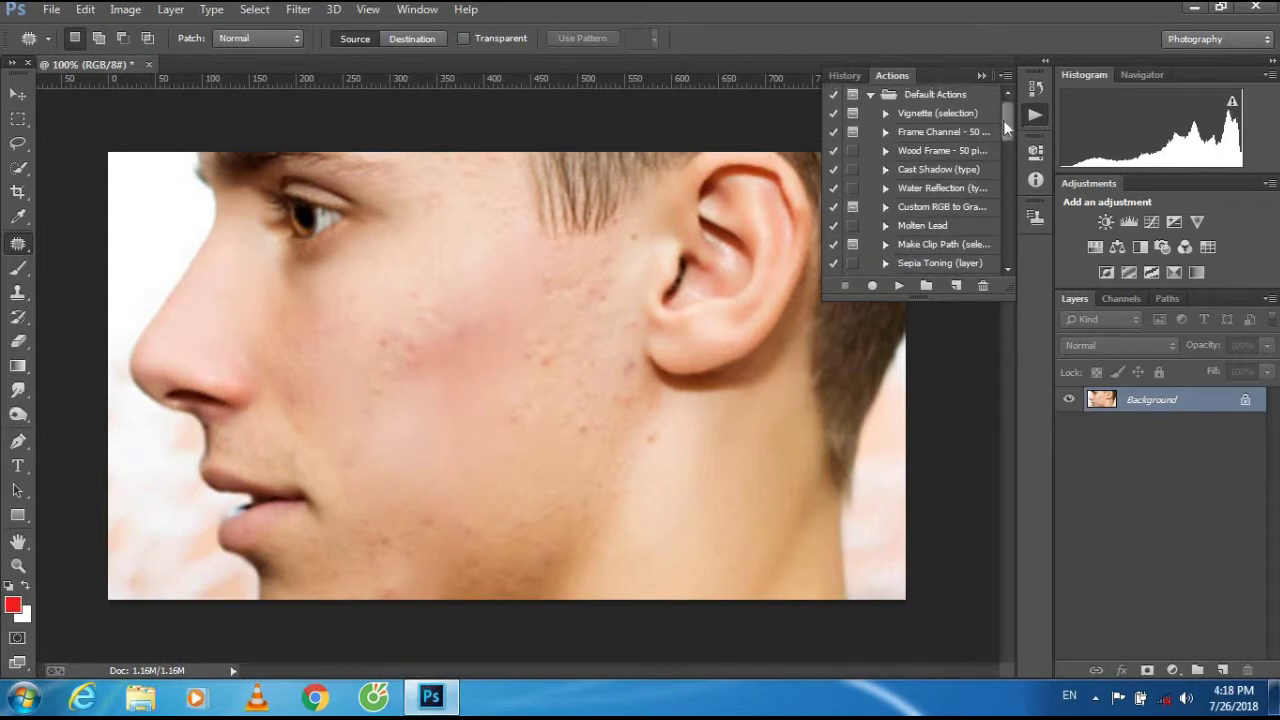
Run Auto Retouch with Surface Blur radius 45 and High Pass radius 1.7 px
{"action": "left_click", "coordinate": [870, 94]}
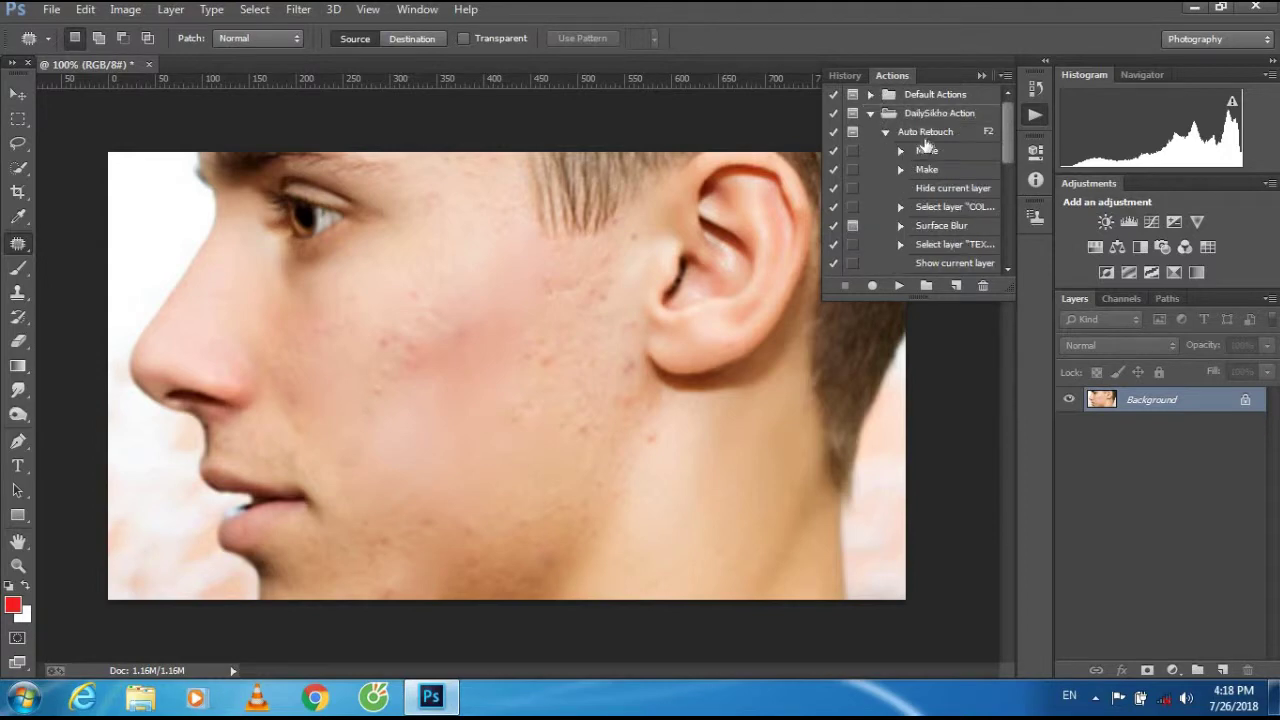
{"action": "left_click", "coordinate": [927, 138]}
{"action": "left_click", "coordinate": [897, 287]}
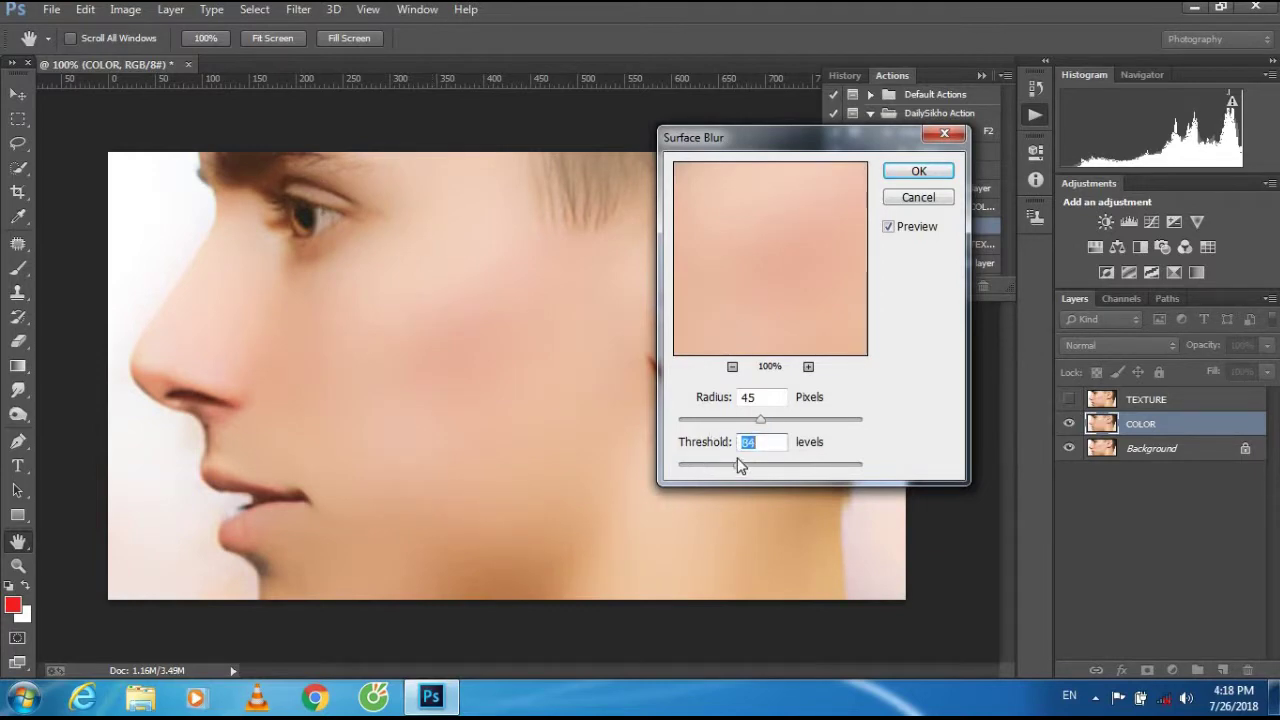
{"action": "left_click", "coordinate": [920, 172]}
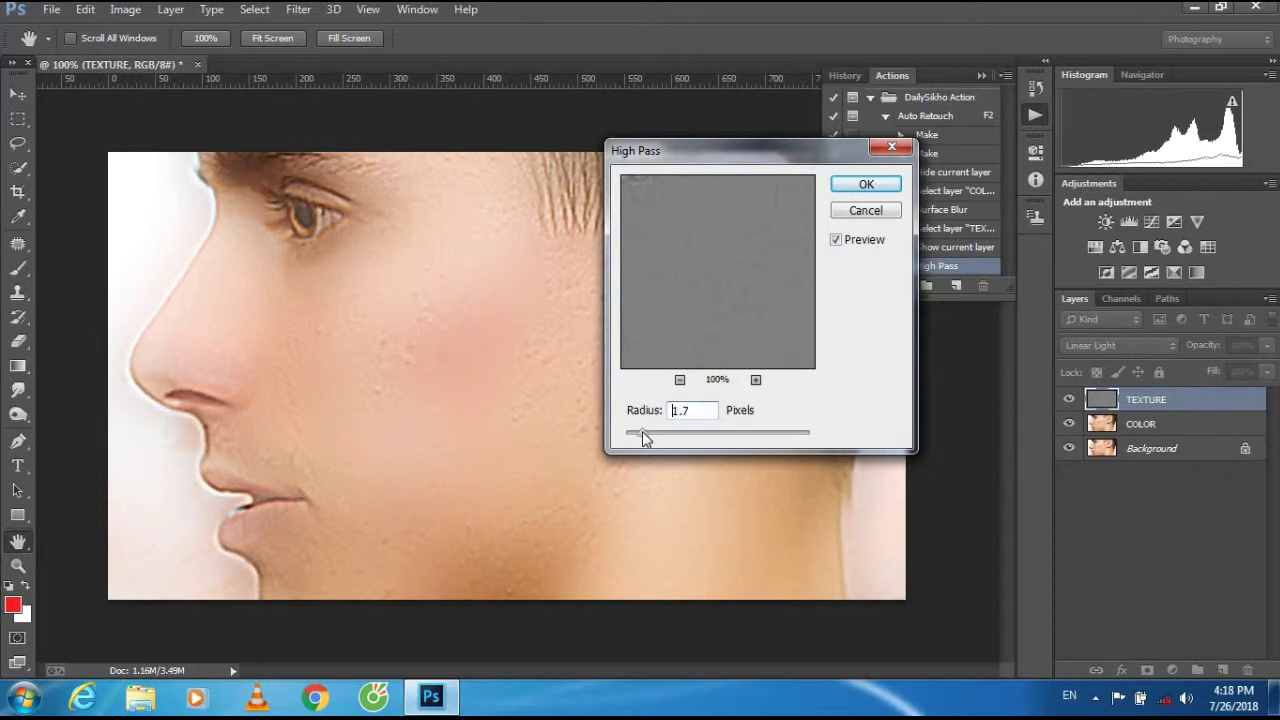
{"action": "left_click_drag", "start_coordinate": [643, 438], "coordinate": [643, 437]}
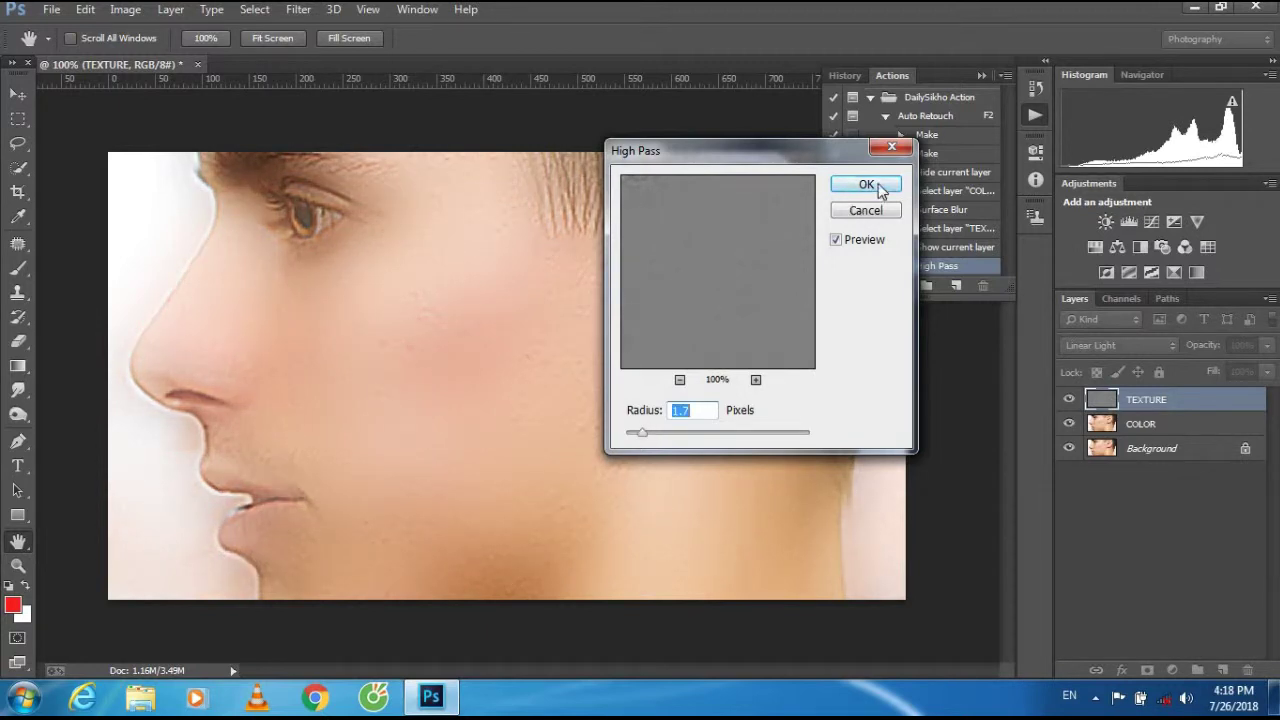
{"action": "left_click", "coordinate": [879, 186]}
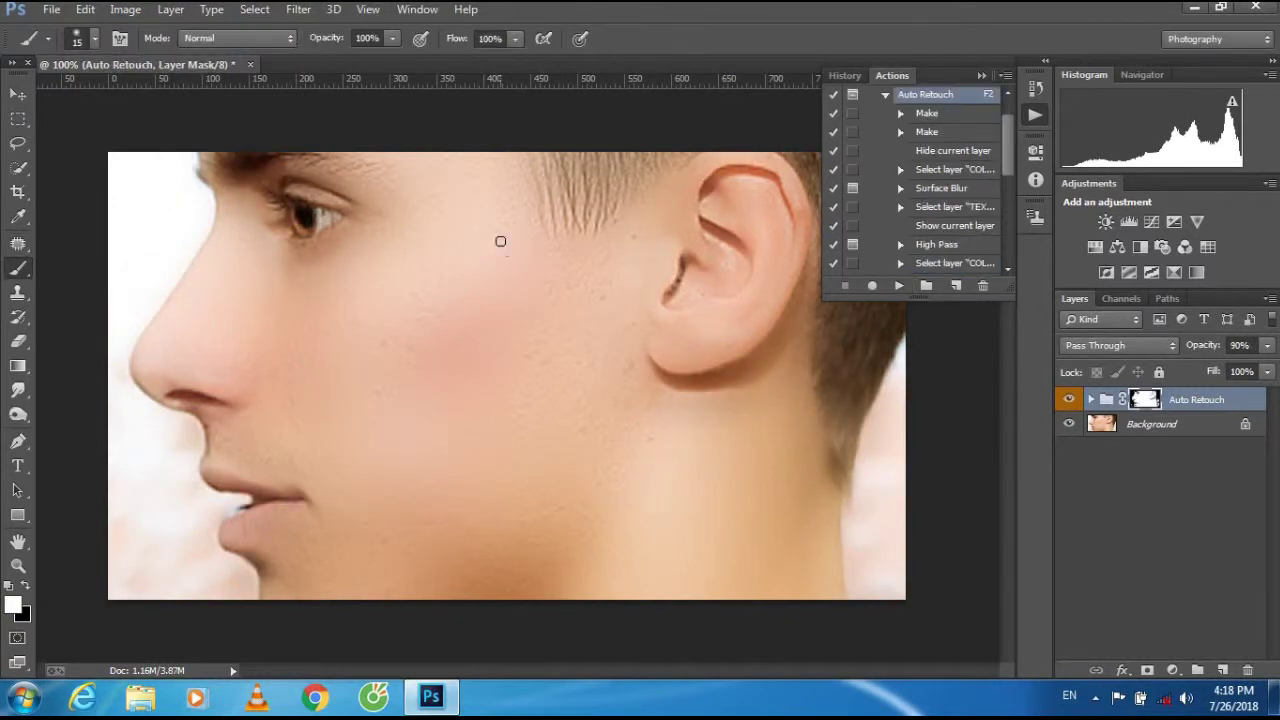
Close the Actions panel and bring up the Eraser's size settings
{"action": "left_click", "coordinate": [982, 78]}
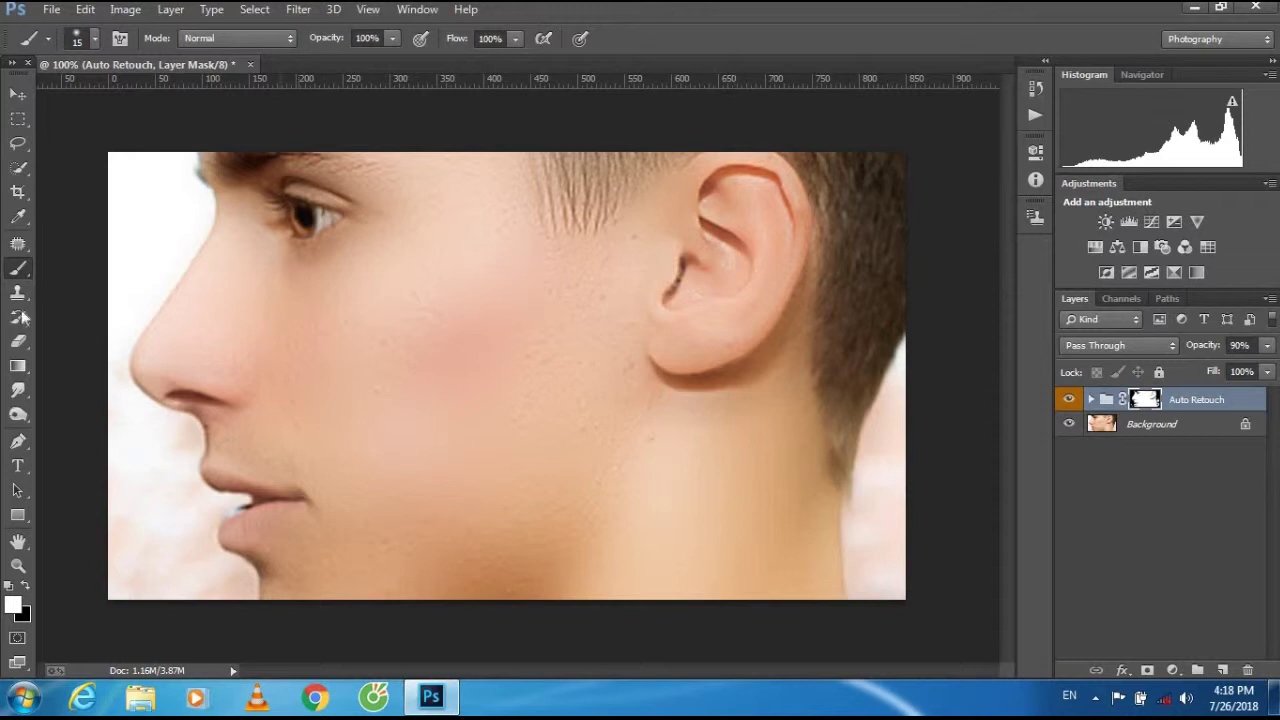
{"action": "left_click", "coordinate": [18, 340]}
{"action": "right_click", "coordinate": [355, 306]}
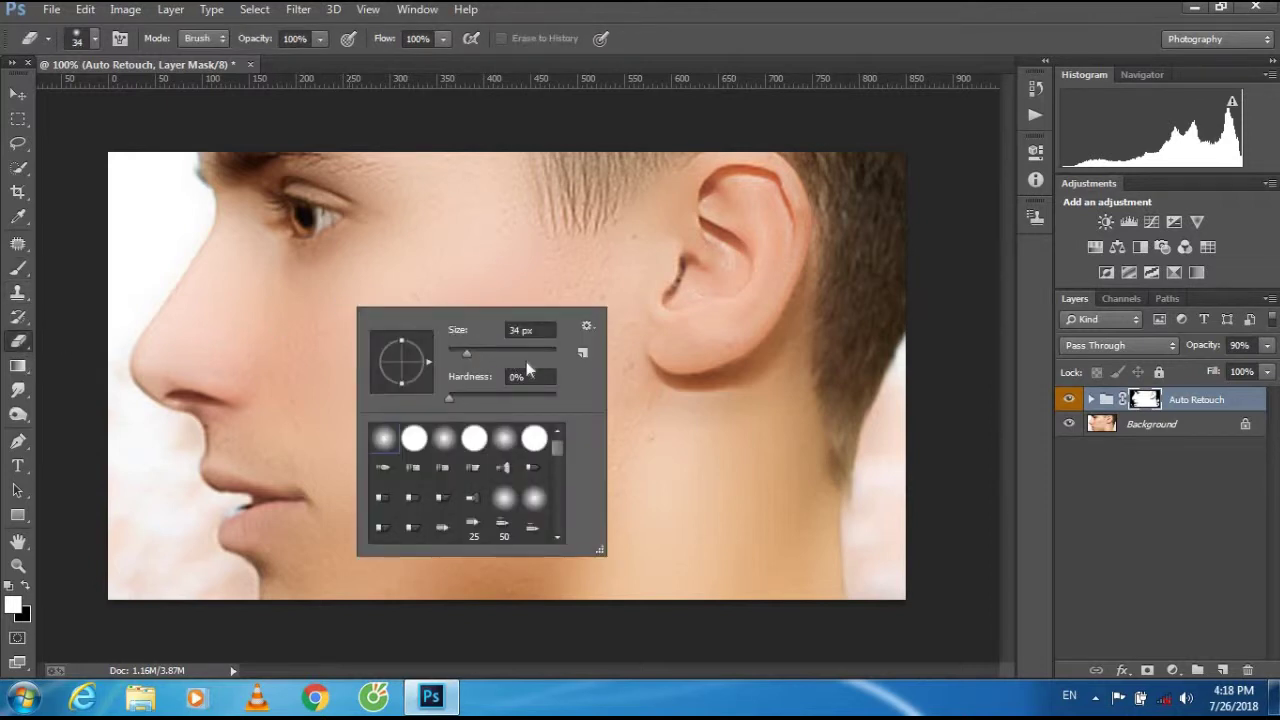
Erase the Auto Retouch group's mask over the cheek and jaw with a 349 px Eraser
{"action": "left_click", "coordinate": [537, 355]}
{"action": "key", "text": "Return"}
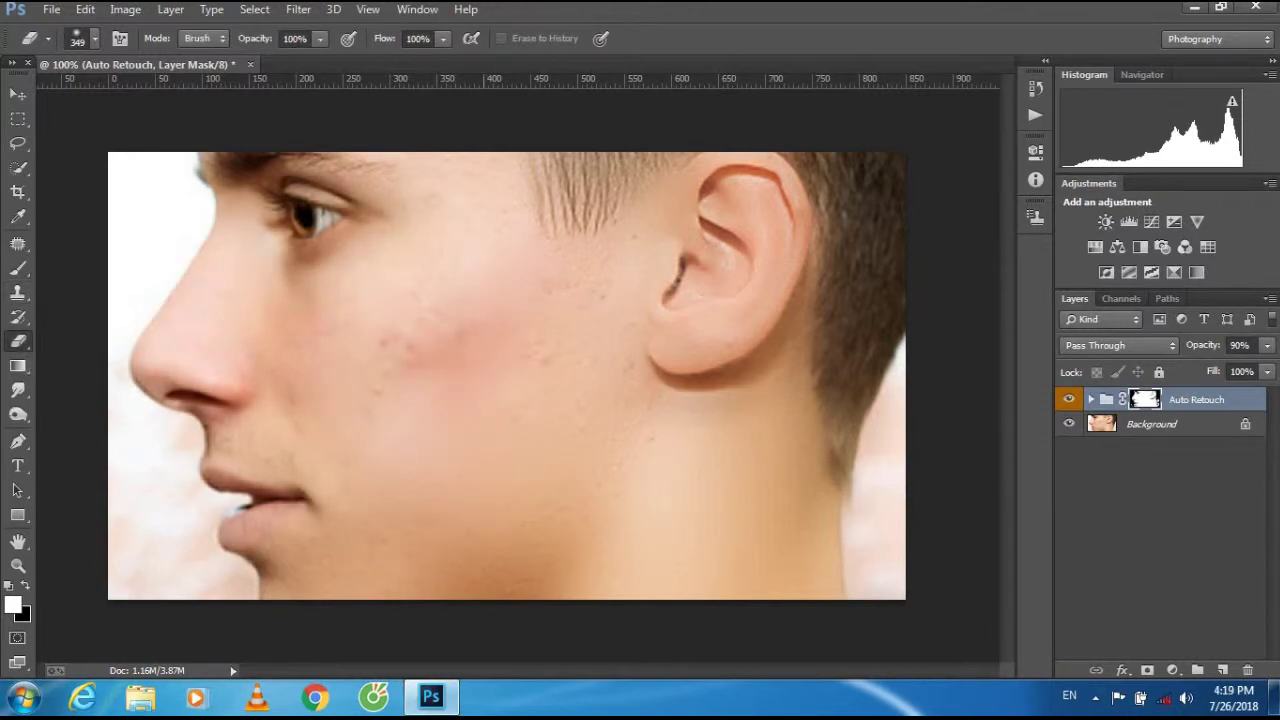
{"action": "left_click_drag", "start_coordinate": [610, 440], "coordinate": [620, 260]}
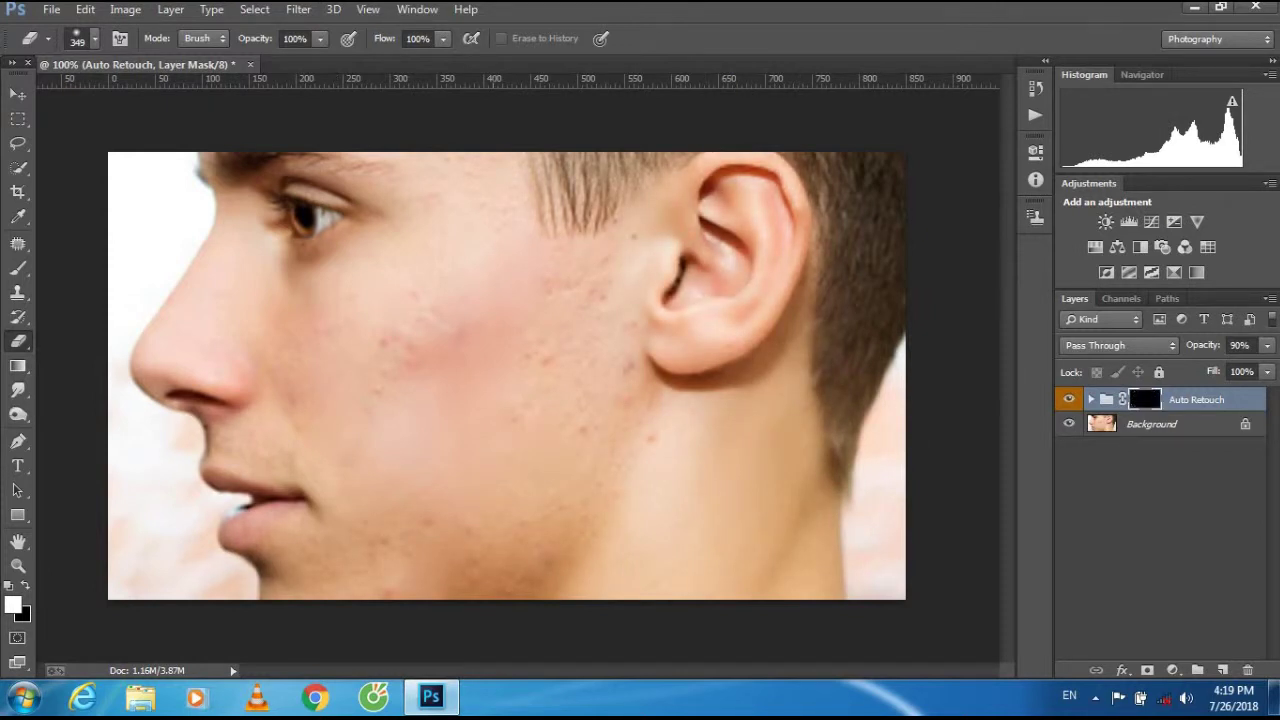
Paint the smoothing back over the cheek acne with a 75 px Brush, then select Background too
{"action": "left_click", "coordinate": [18, 268]}
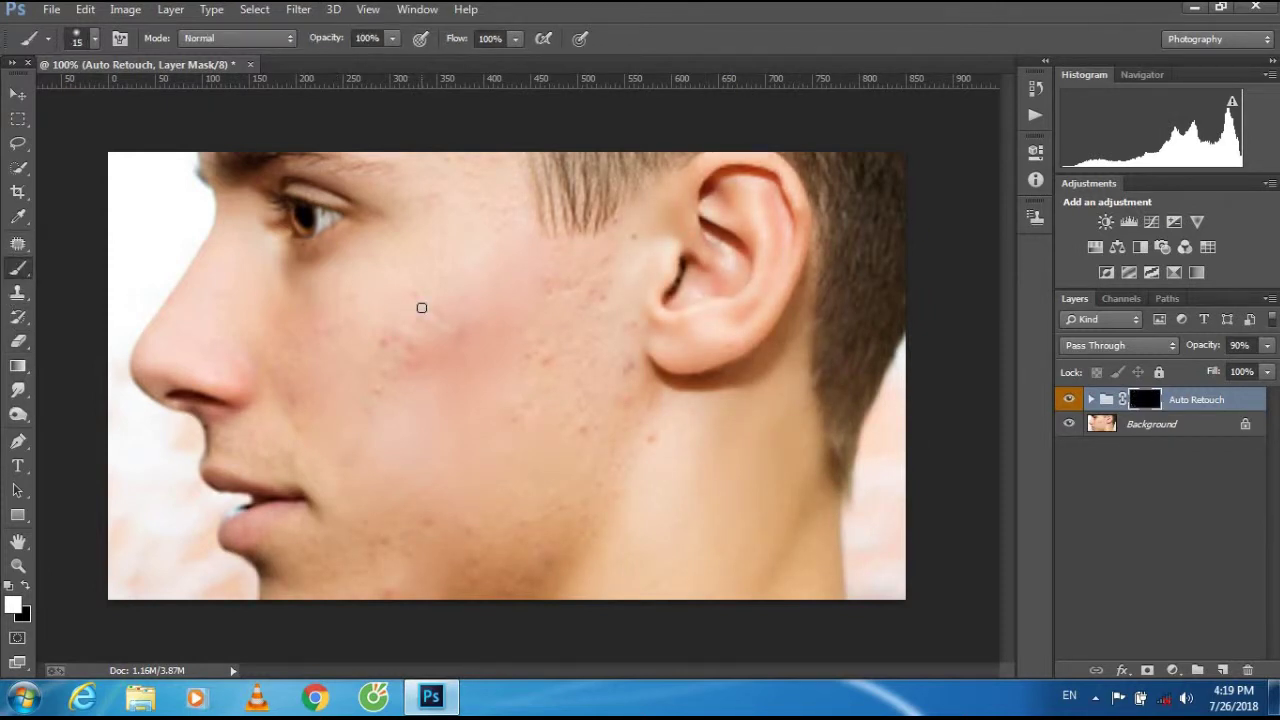
{"action": "right_click", "coordinate": [421, 307]}
{"action": "type", "text": "75"}
{"action": "key", "text": "Return"}
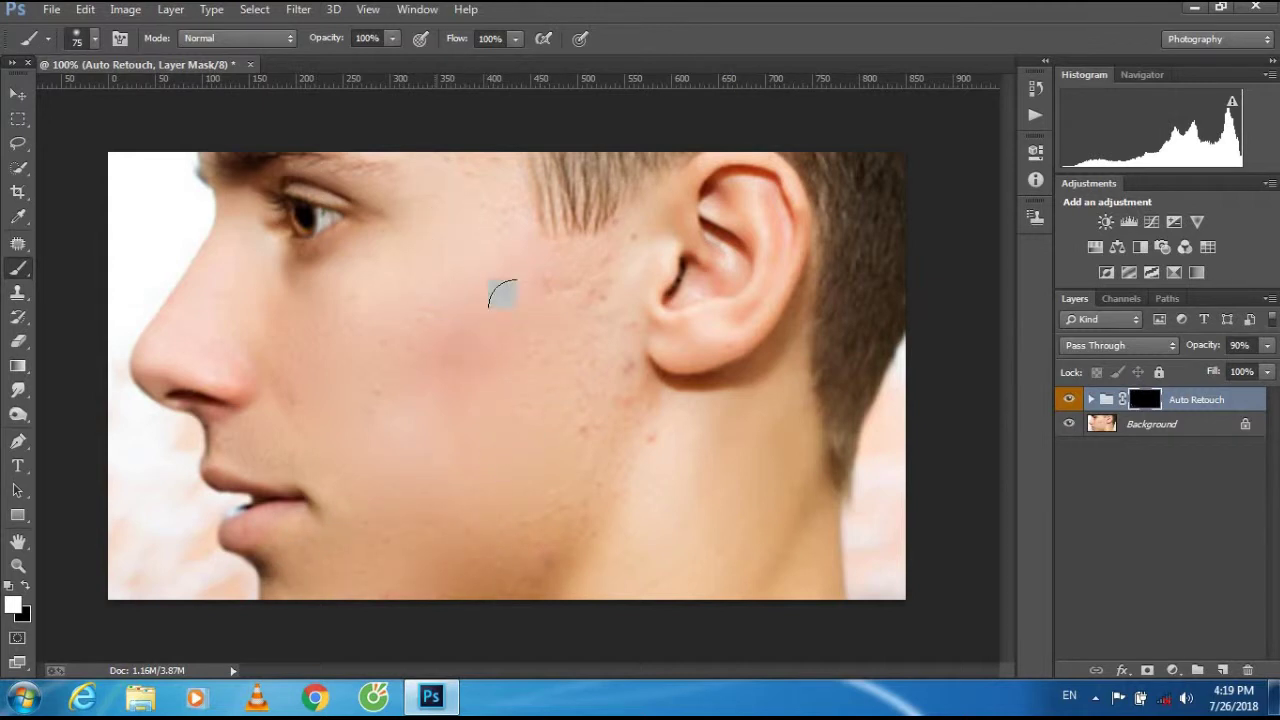
{"action": "left_click_drag", "start_coordinate": [594, 388], "coordinate": [552, 392]}
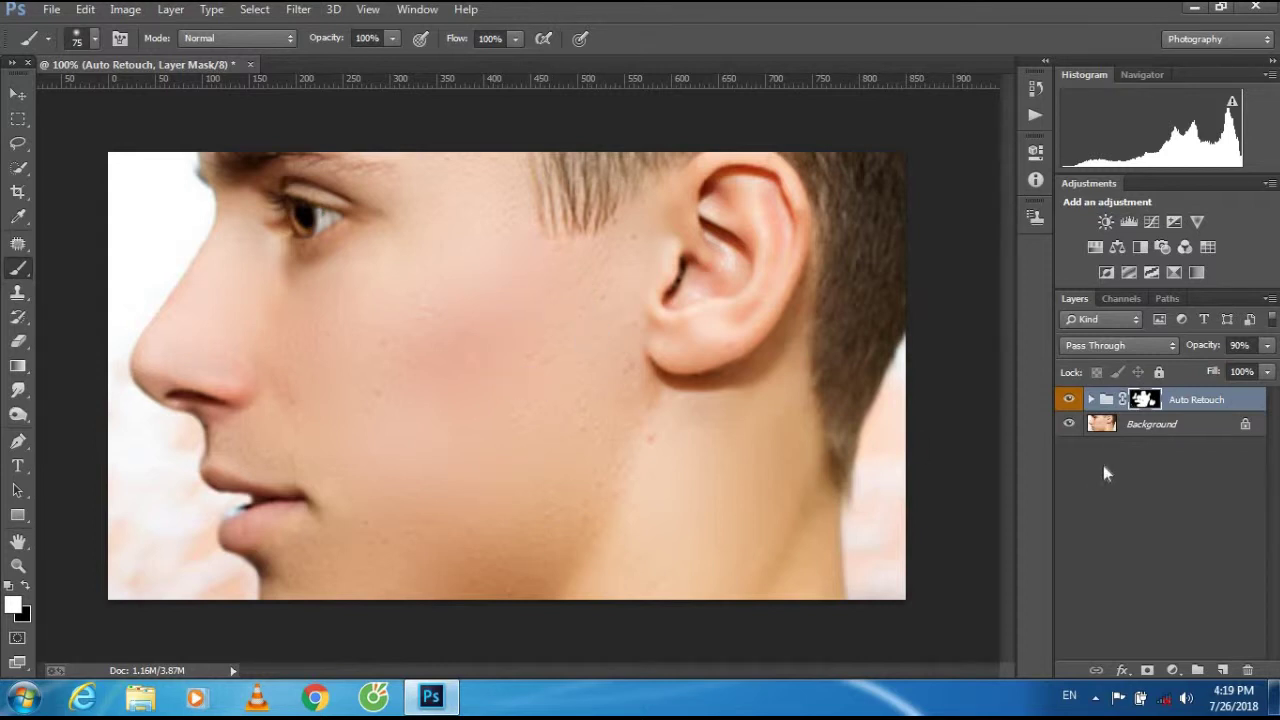
{"action": "left_click", "coordinate": [1145, 428], "text": "shift"}
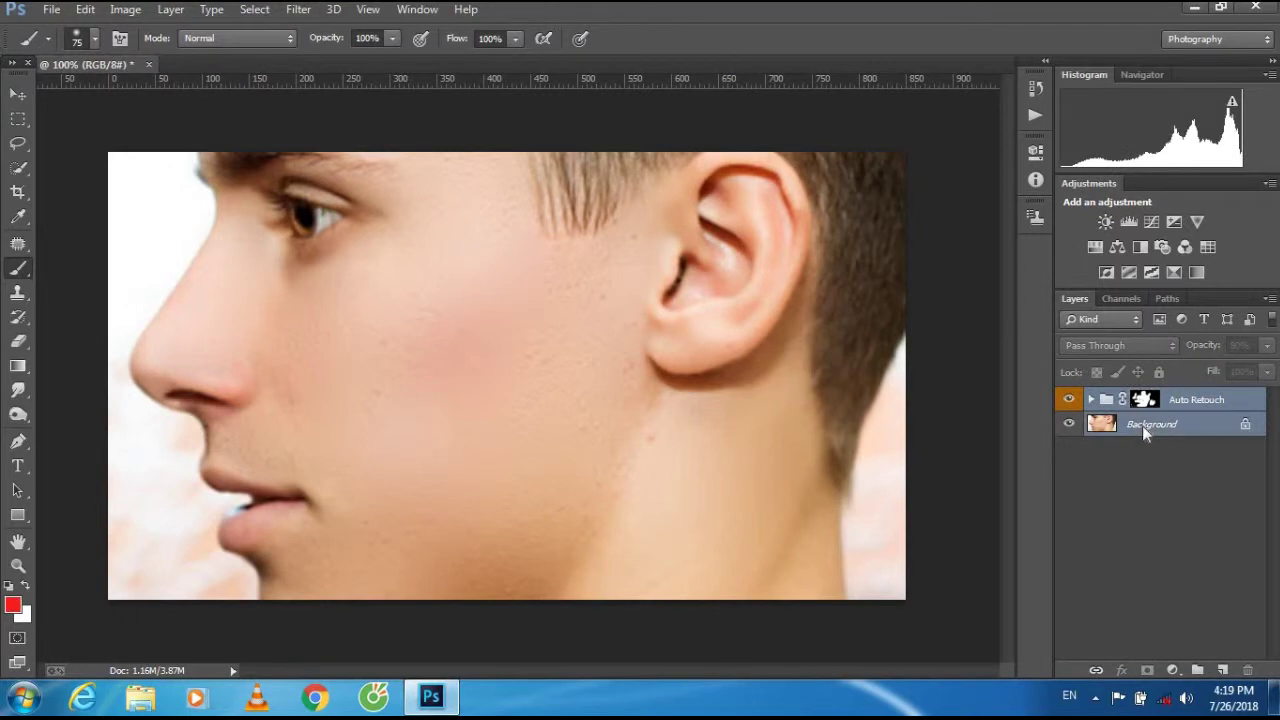
Merge the Auto Retouch group into Background and duplicate it as Layer 1
{"action": "right_click", "coordinate": [1142, 425]}
{"action": "left_click", "coordinate": [1115, 548]}
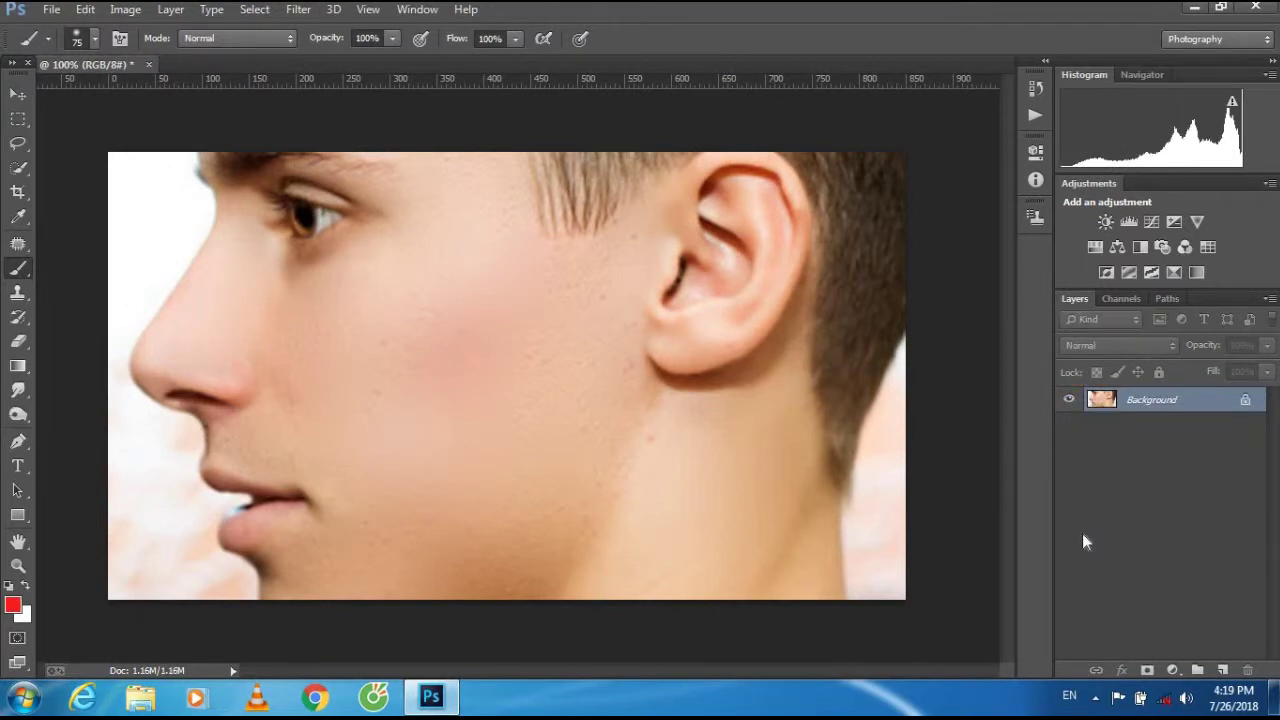
{"action": "key", "text": "ctrl+j"}
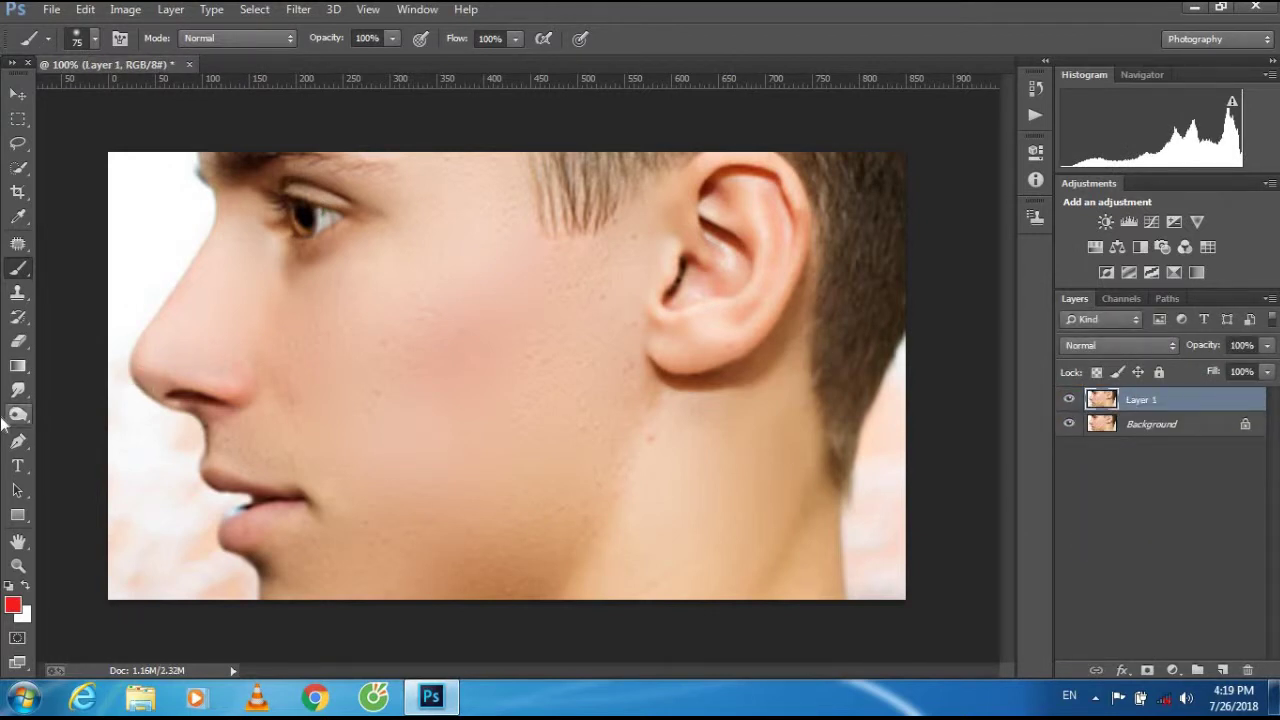
Set the Smudge tool to the 65 px textured preset at 114 px and smudge the skin
{"action": "left_click", "coordinate": [17, 391]}
{"action": "right_click", "coordinate": [463, 354]}
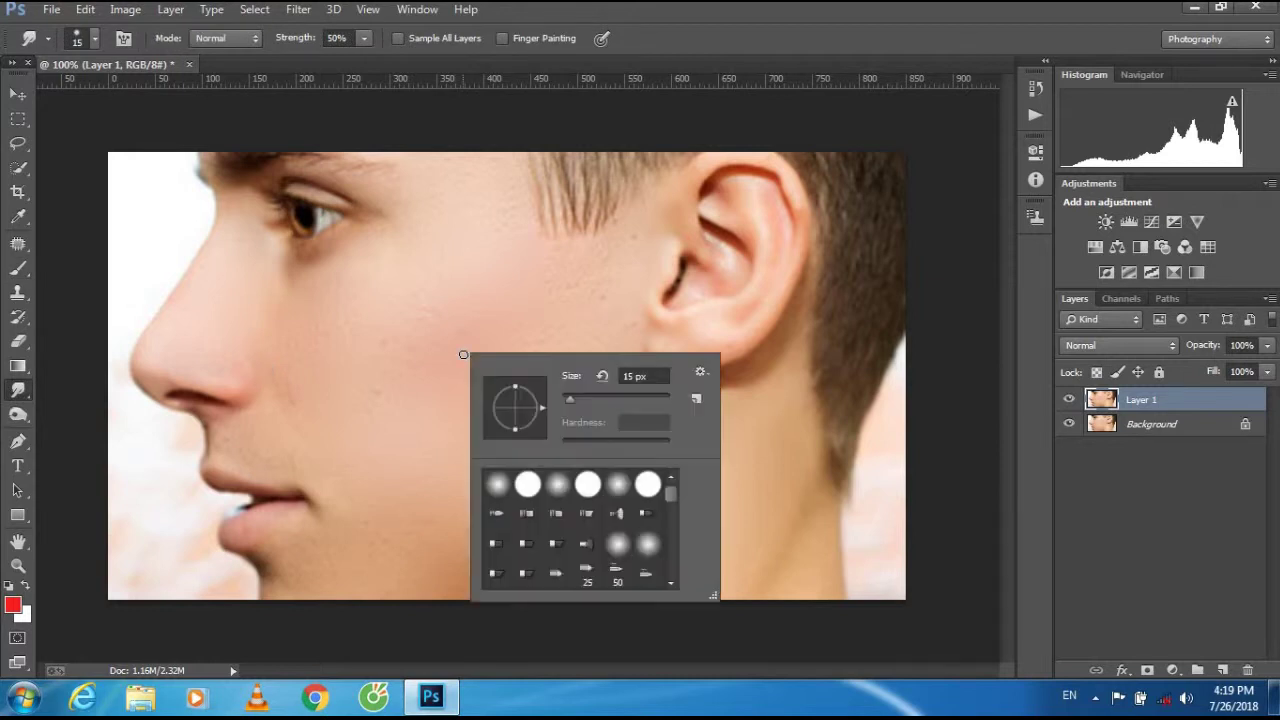
{"action": "left_click_drag", "start_coordinate": [670, 532], "coordinate": [667, 553]}
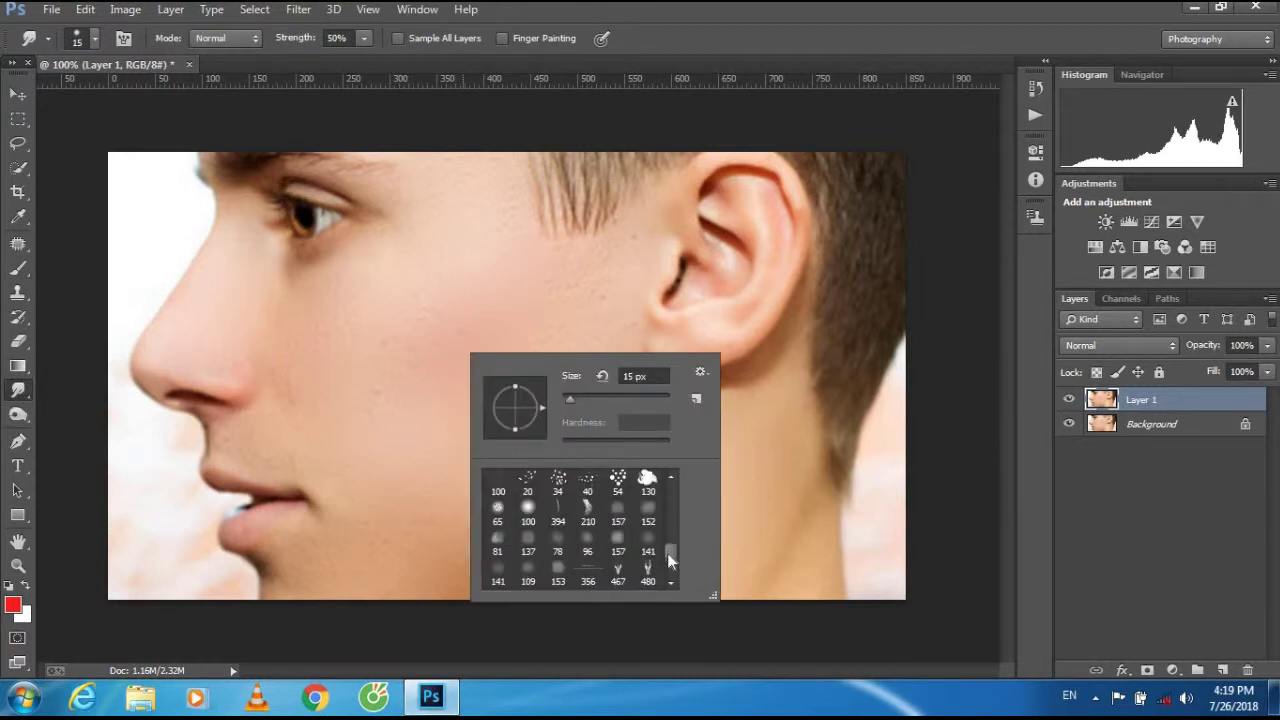
{"action": "left_click", "coordinate": [497, 508]}
{"action": "left_click_drag", "start_coordinate": [588, 397], "coordinate": [598, 398]}
{"action": "left_click", "coordinate": [368, 330]}
{"action": "right_click", "coordinate": [368, 333]}
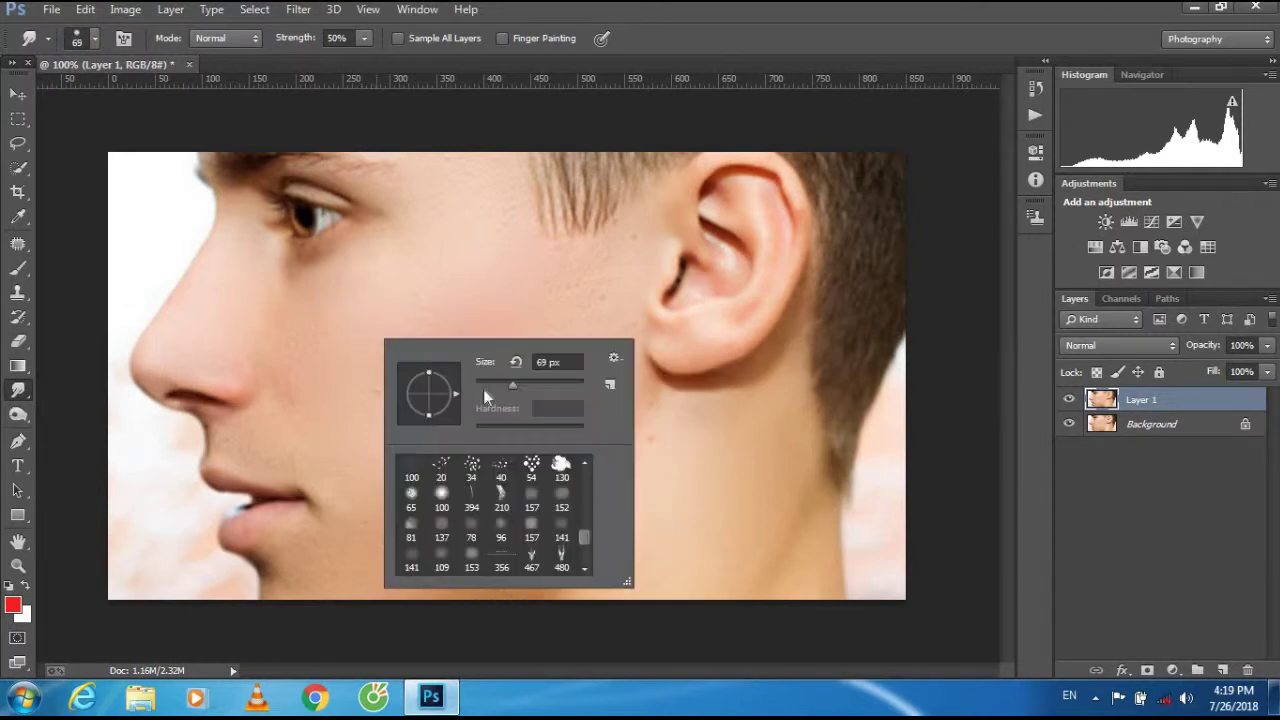
{"action": "type", "text": "114"}
{"action": "key", "text": "Return"}
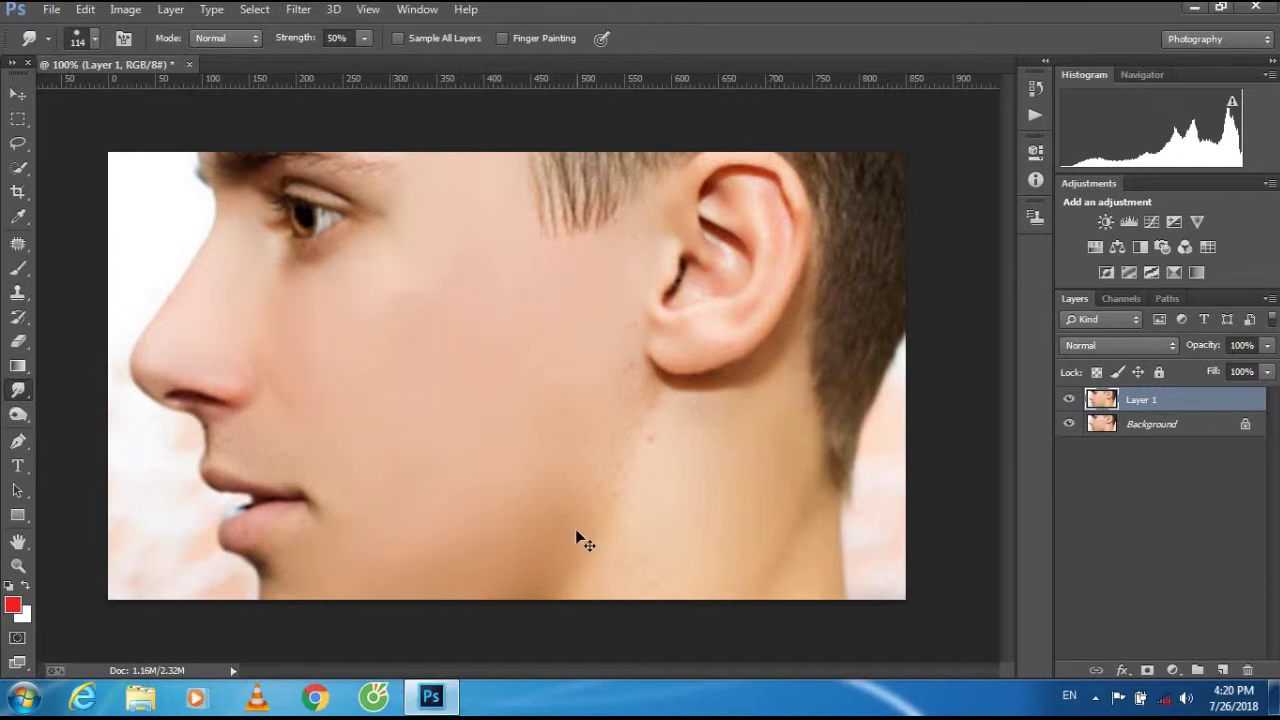
{"action": "key", "text": "ctrl+shift+n"}
Create Layer 2 and sample skin colour eaba9d from the face as foreground
{"action": "key", "text": "Return"}
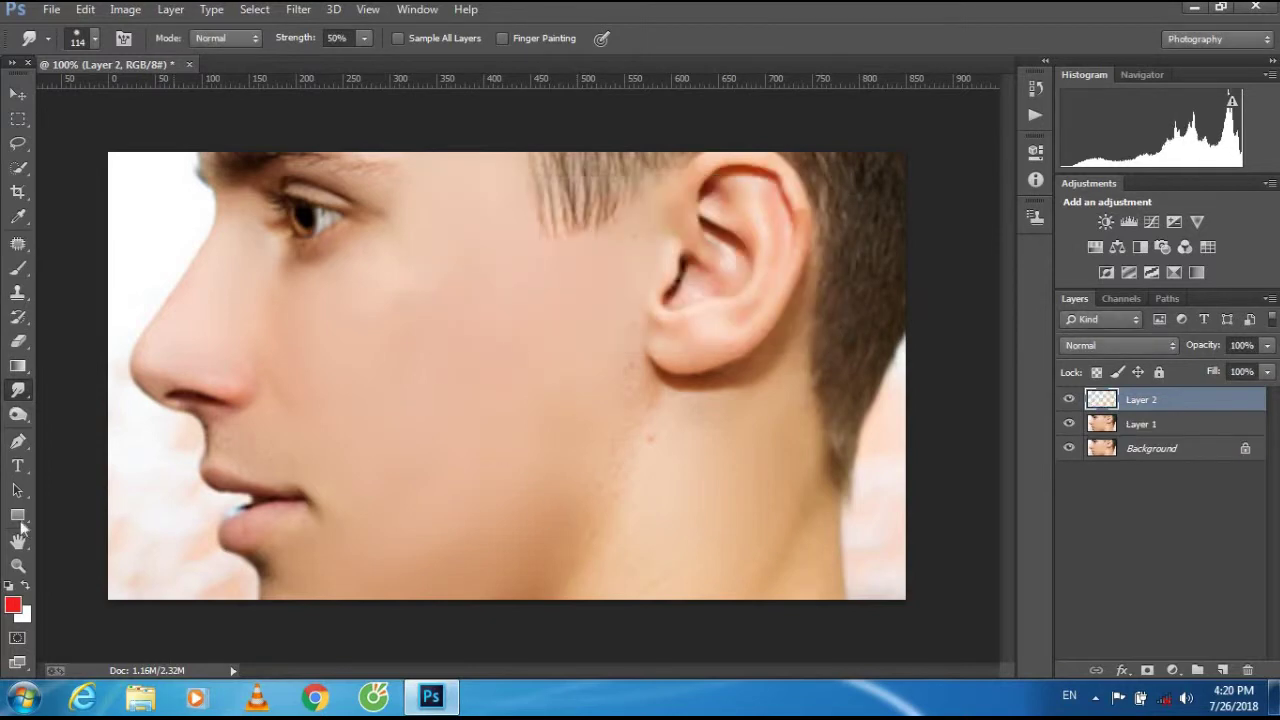
{"action": "left_click", "coordinate": [14, 606]}
{"action": "left_click", "coordinate": [508, 424]}
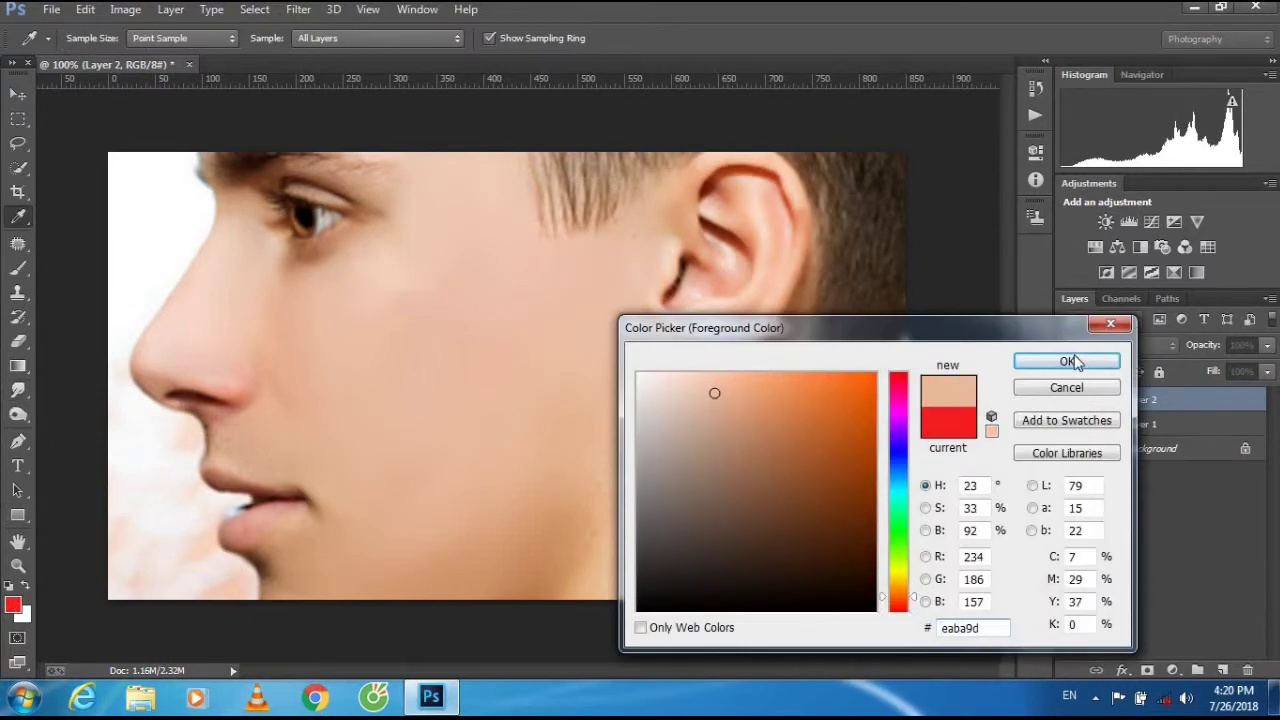
{"action": "left_click", "coordinate": [1066, 361]}
Brush the skin tone along the jawline and over the neck below the ear
{"action": "key", "text": "r"}
{"action": "left_click", "coordinate": [16, 270]}
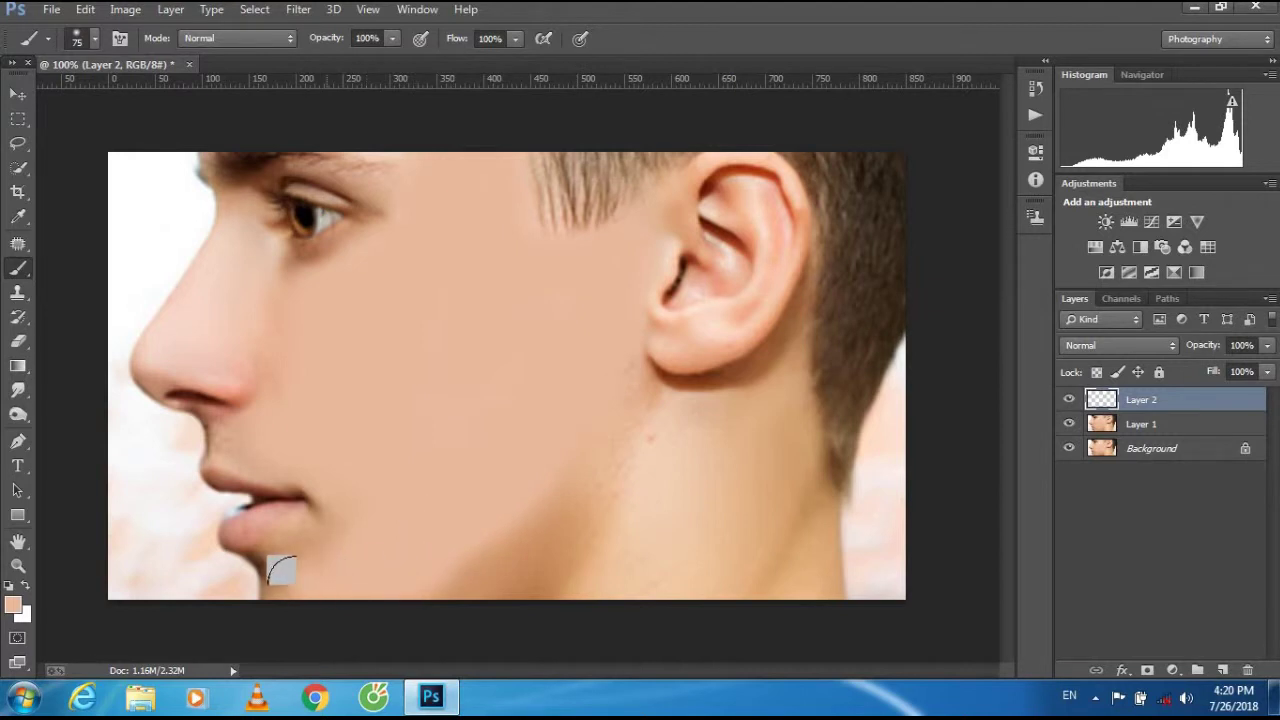
{"action": "mouse_move", "coordinate": [445, 565]}
{"action": "left_mouse_down"}
{"action": "mouse_move", "coordinate": [517, 534]}
{"action": "mouse_move", "coordinate": [511, 543]}
{"action": "mouse_move", "coordinate": [531, 551]}
{"action": "mouse_move", "coordinate": [551, 540]}
{"action": "mouse_move", "coordinate": [512, 590]}
{"action": "left_mouse_up"}
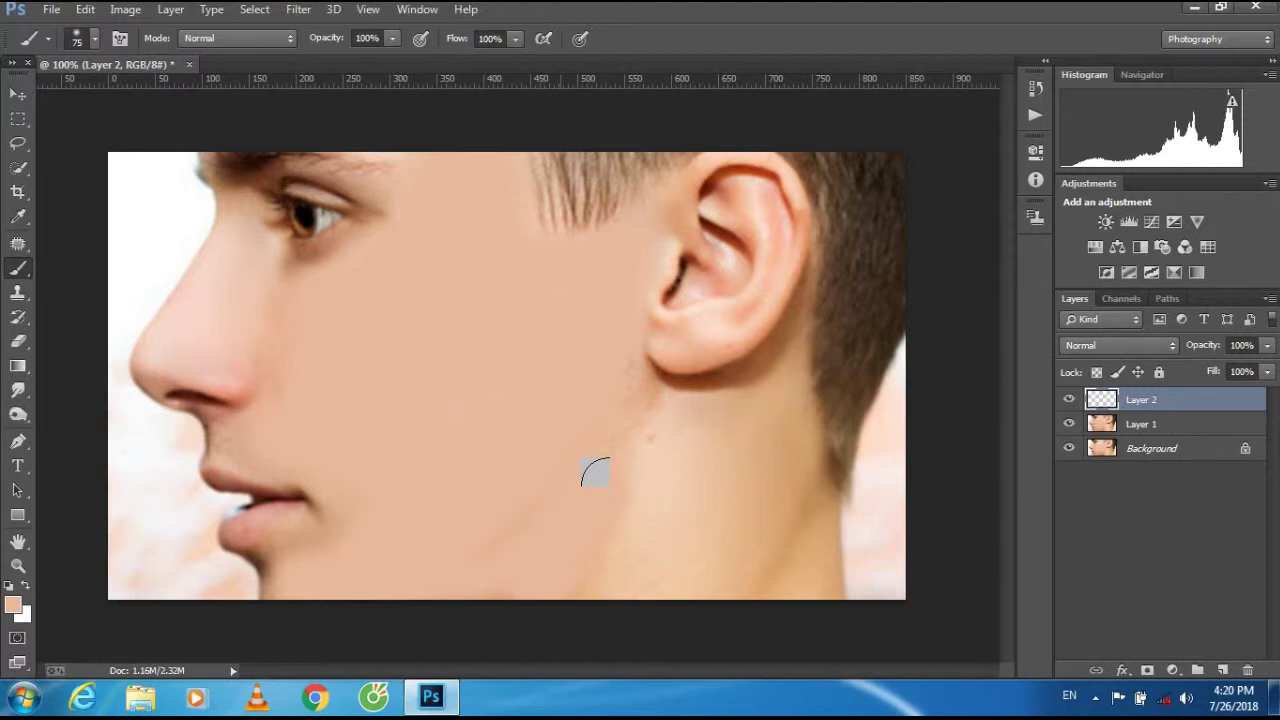
{"action": "left_click_drag", "start_coordinate": [630, 400], "coordinate": [628, 383]}
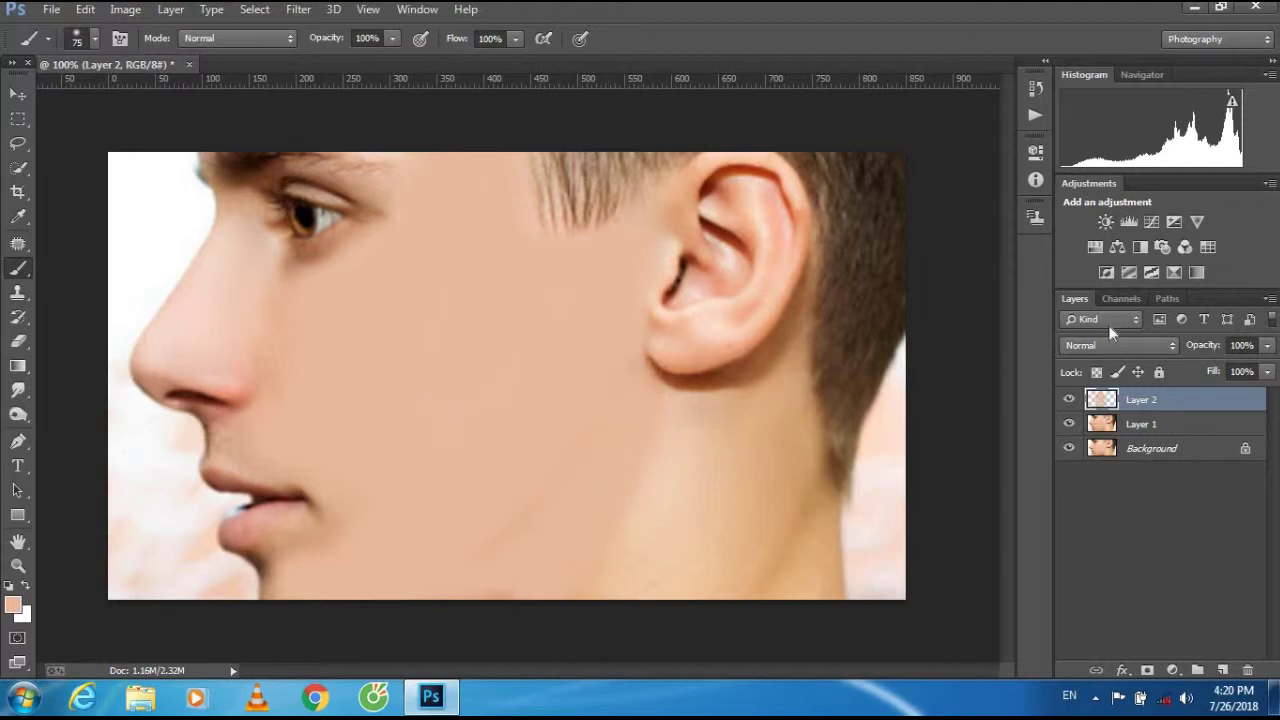
Set Layer 2 to Soft Light blend mode and shrink the brush to 38 px
{"action": "left_click", "coordinate": [1087, 346]}
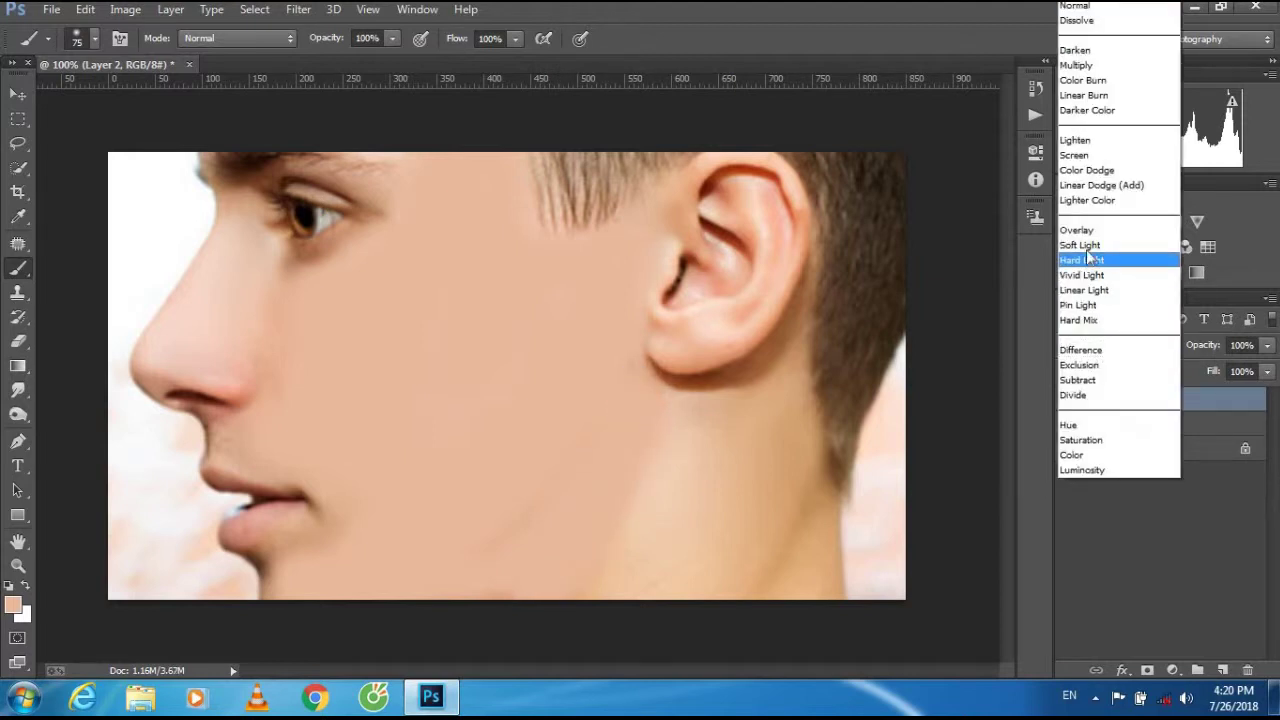
{"action": "left_click", "coordinate": [1085, 245]}
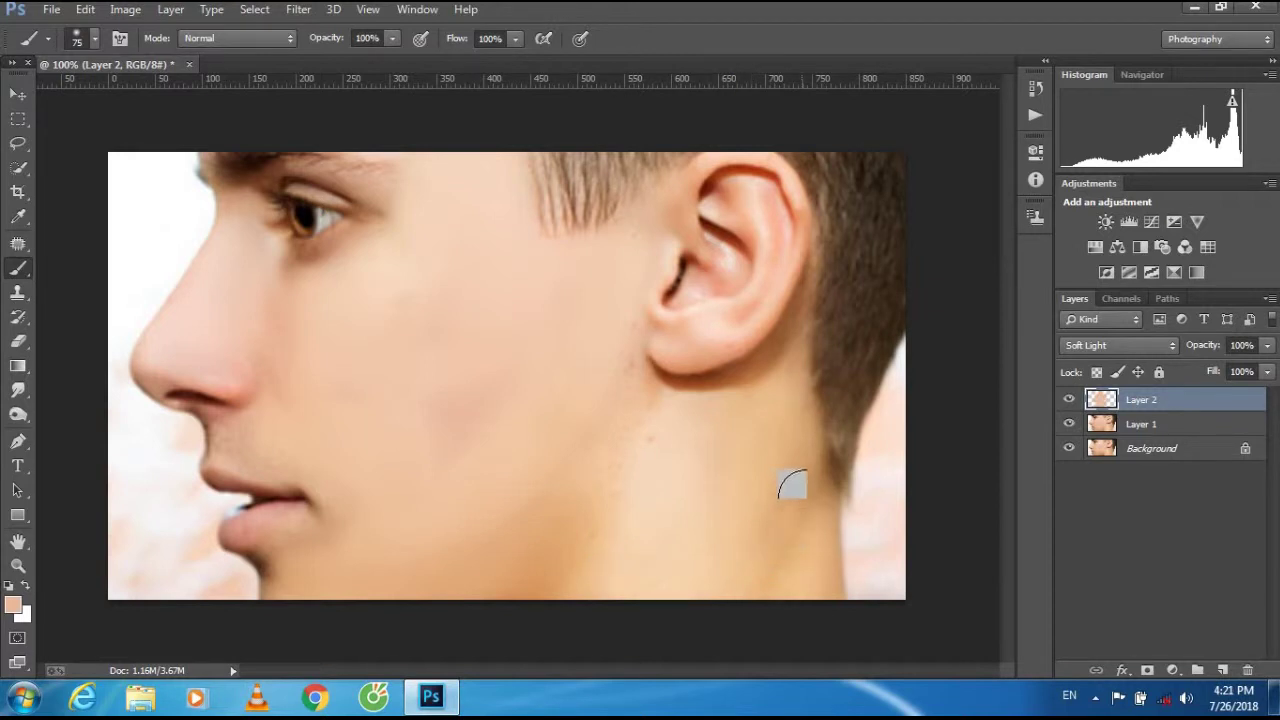
{"action": "right_click", "coordinate": [751, 327]}
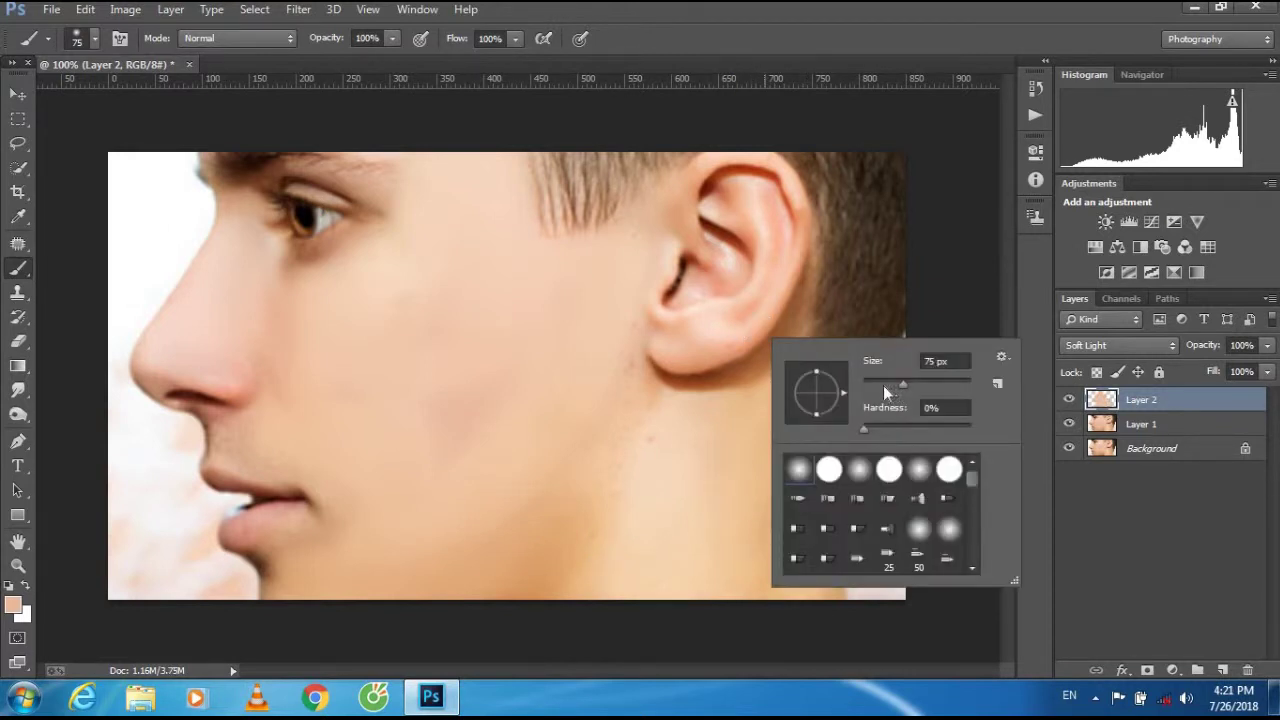
{"action": "left_click", "coordinate": [883, 385]}
{"action": "left_click", "coordinate": [692, 327]}
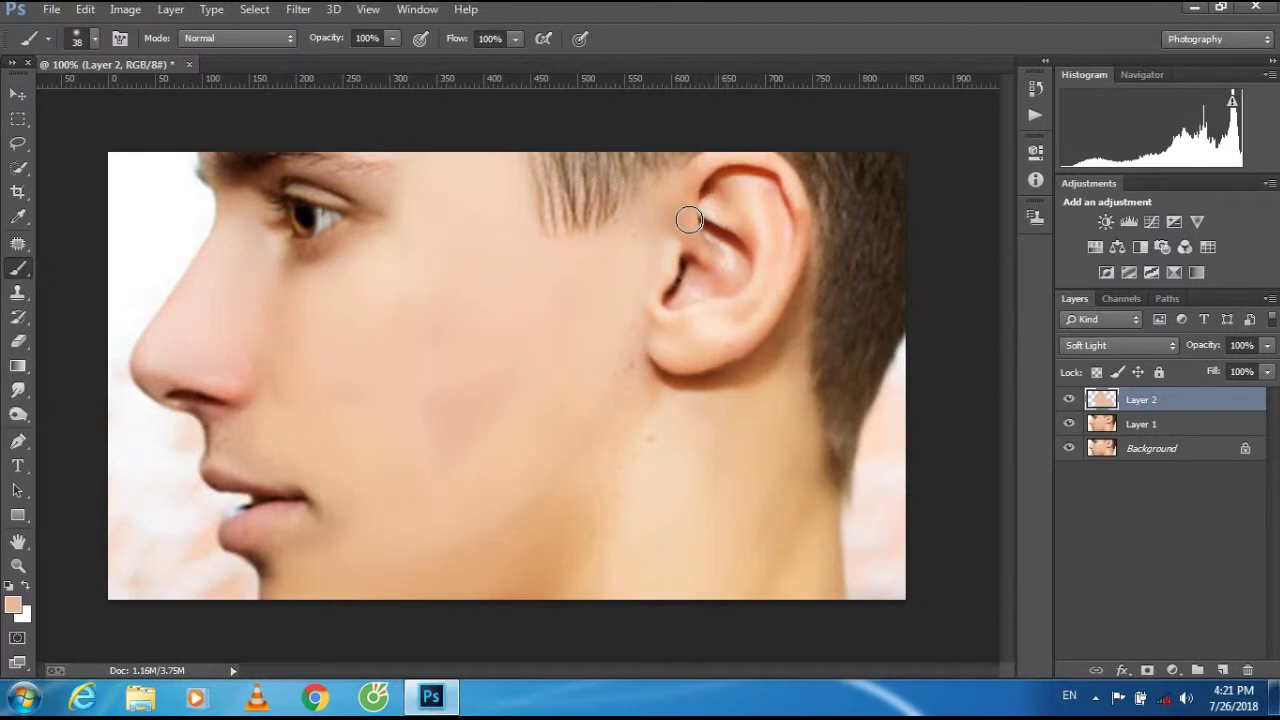
Paint skin tone over the ear rim, inner ear and nose tip, comparing zoomed out
{"action": "left_click_drag", "start_coordinate": [748, 162], "coordinate": [797, 198]}
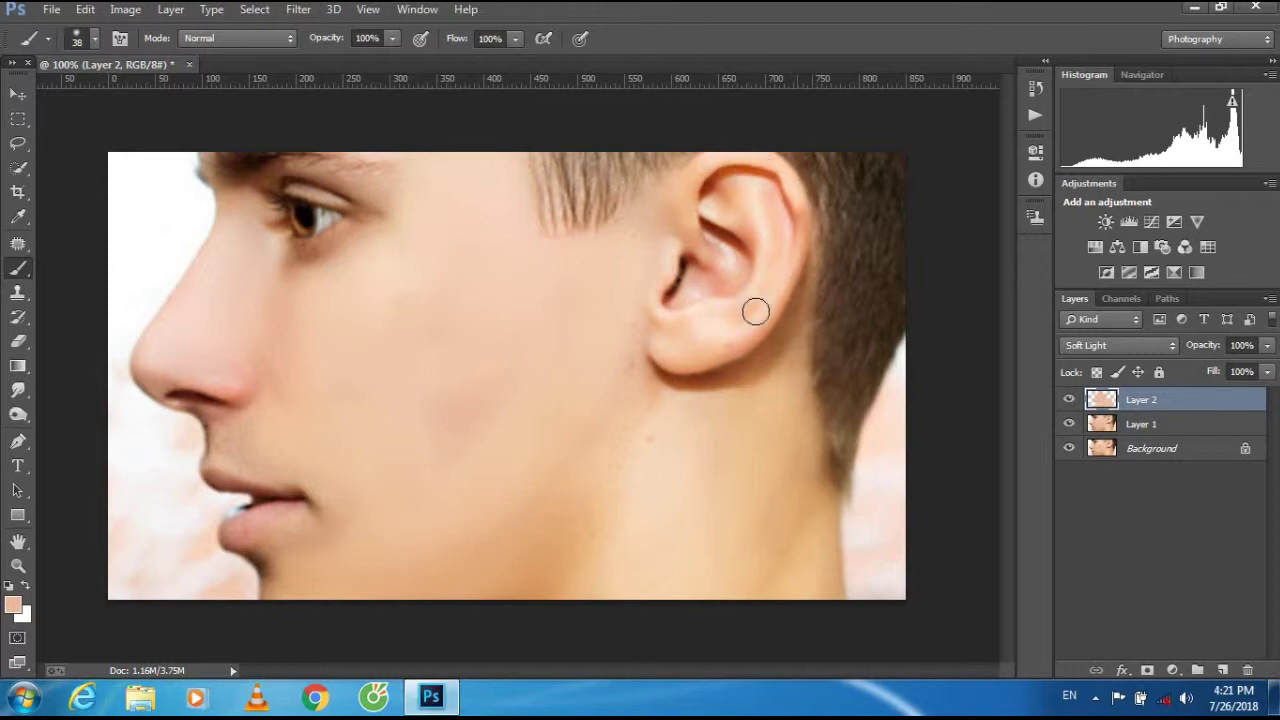
{"action": "mouse_move", "coordinate": [709, 300]}
{"action": "left_mouse_down"}
{"action": "mouse_move", "coordinate": [680, 317]}
{"action": "mouse_move", "coordinate": [708, 292]}
{"action": "left_mouse_up"}
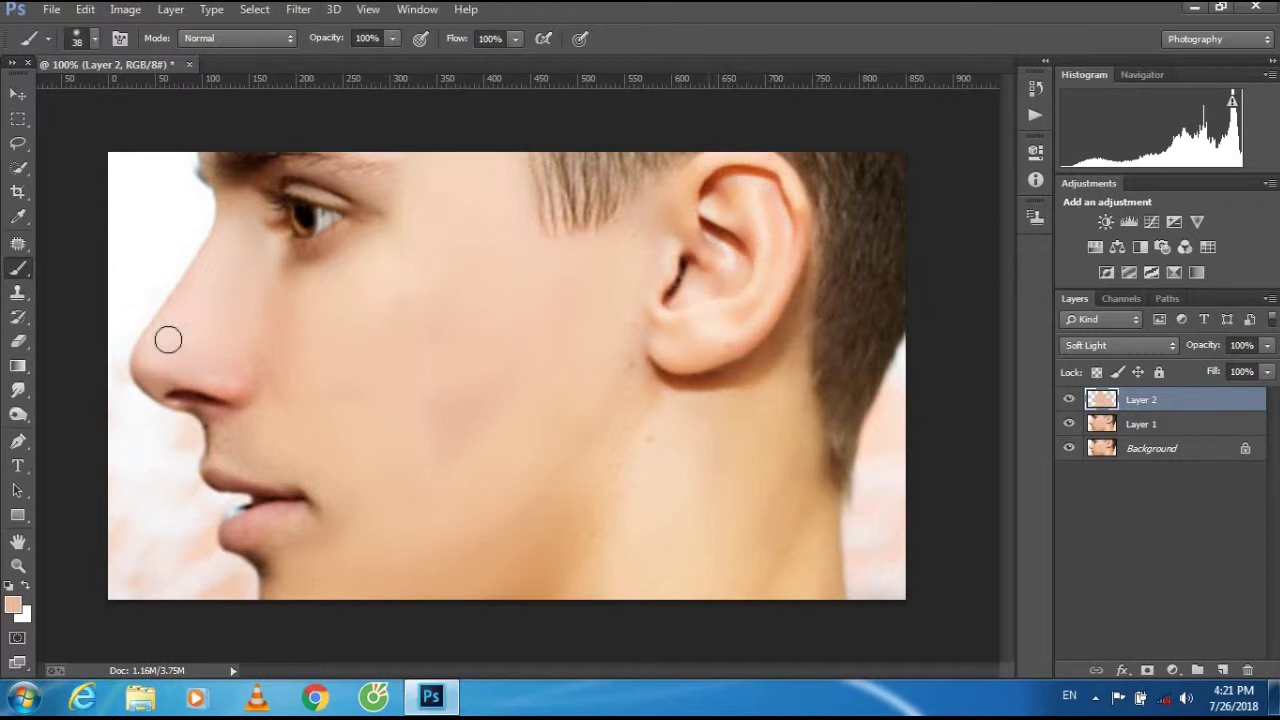
{"action": "left_click_drag", "start_coordinate": [143, 362], "coordinate": [177, 371]}
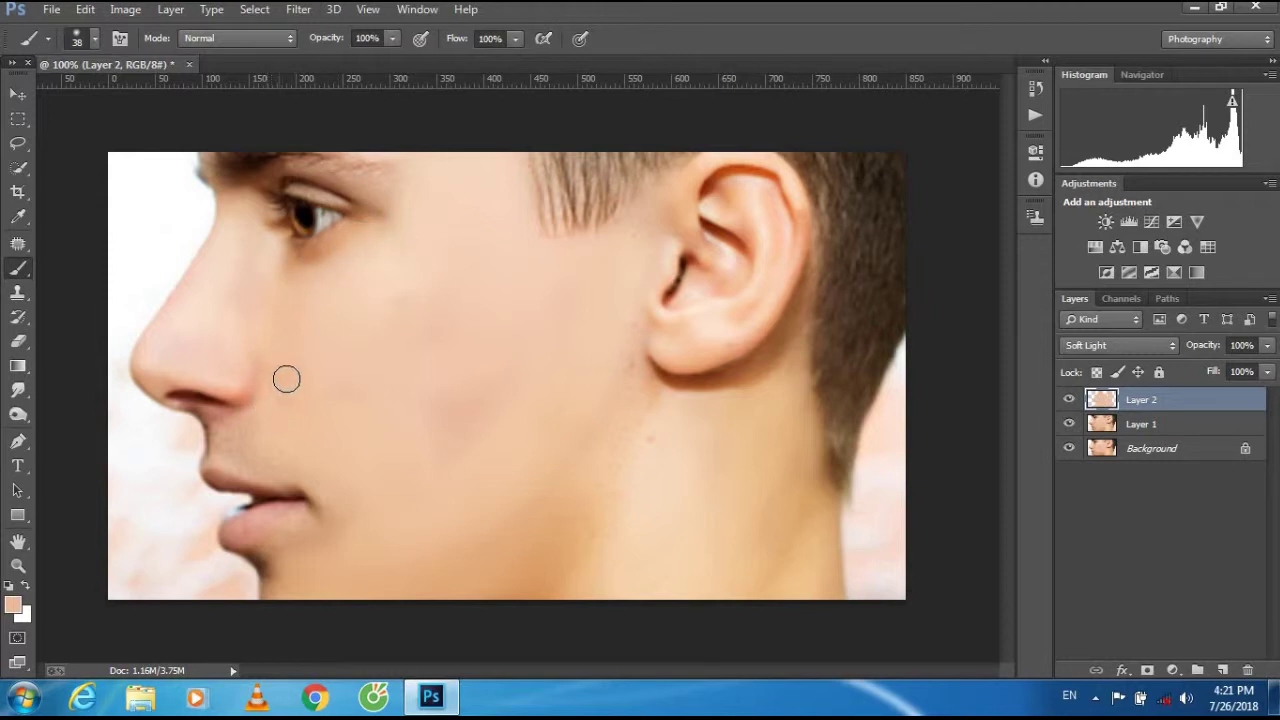
{"action": "key", "text": "ctrl+minus"}
{"action": "key", "text": "ctrl+plus"}
{"action": "key", "text": "ctrl+minus"}
{"action": "key", "text": "ctrl+plus"}
{"action": "key", "text": "ctrl+minus"}
{"action": "key", "text": "ctrl+plus"}
Select Layer 1 and set the Dodge tool brush to 80 px
{"action": "left_click", "coordinate": [1158, 425]}
{"action": "left_click", "coordinate": [18, 414]}
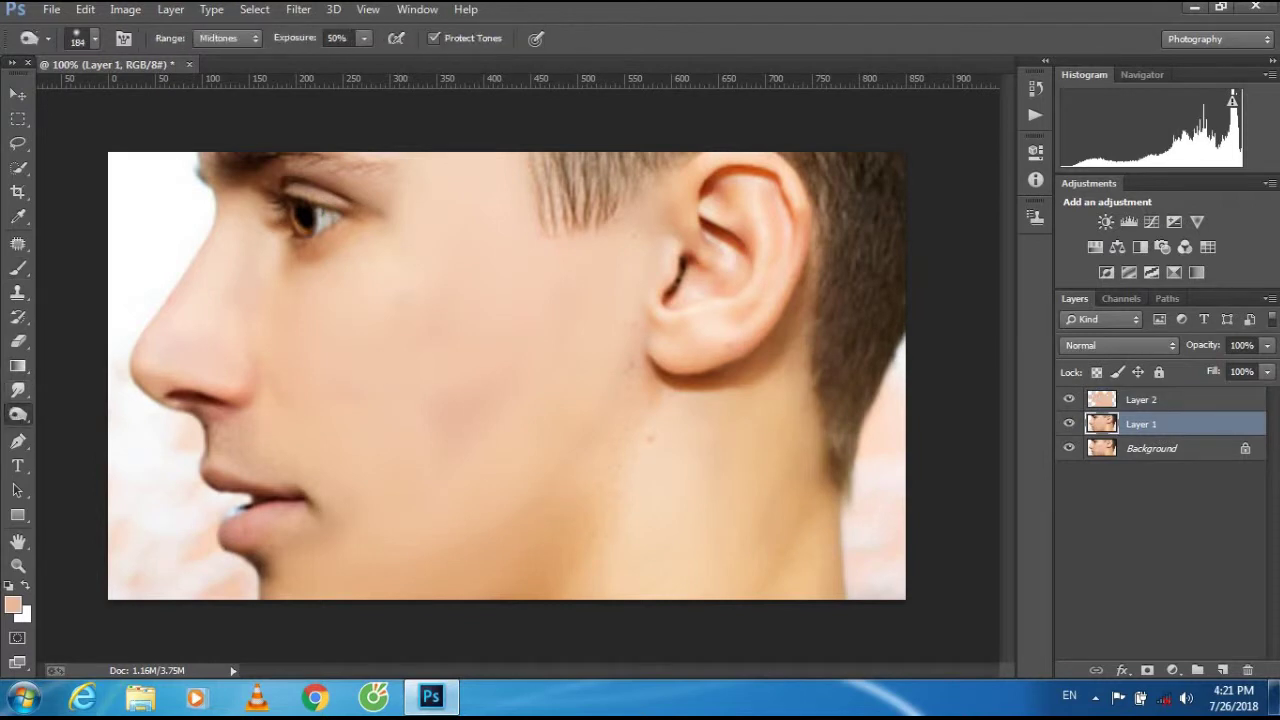
{"action": "right_click", "coordinate": [977, 250]}
{"action": "left_click", "coordinate": [1042, 266]}
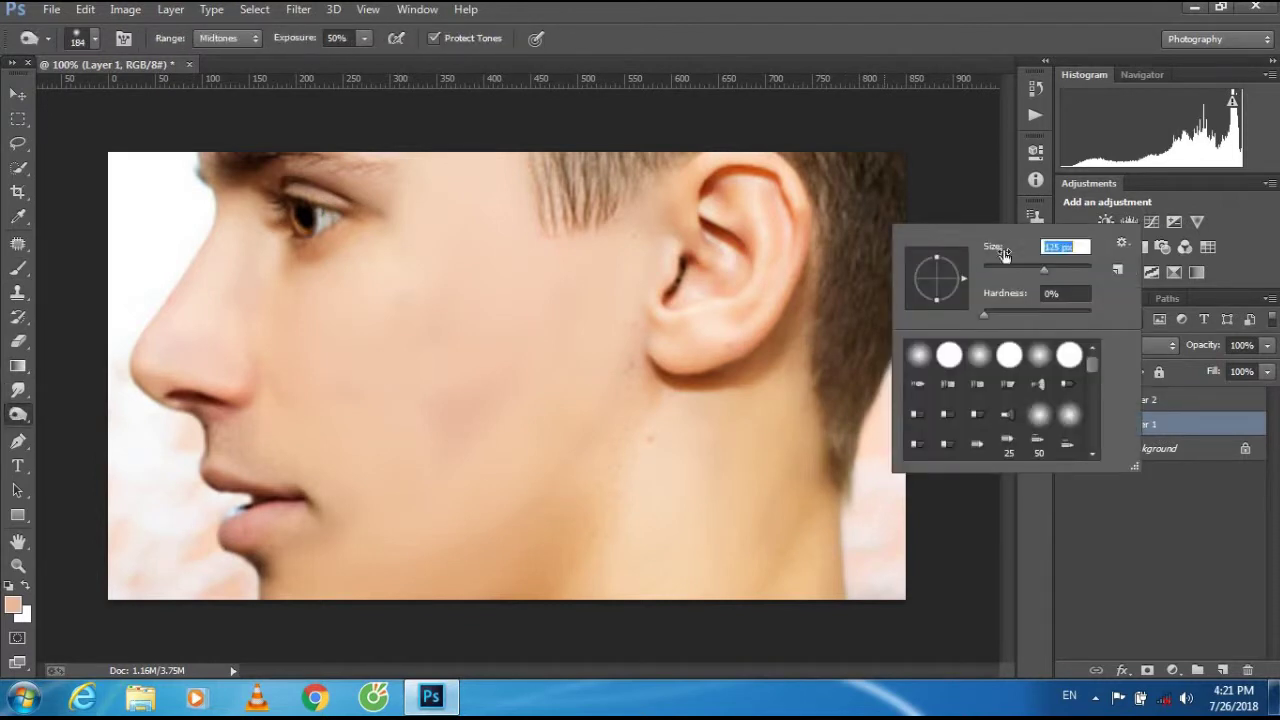
{"action": "type", "text": "80"}
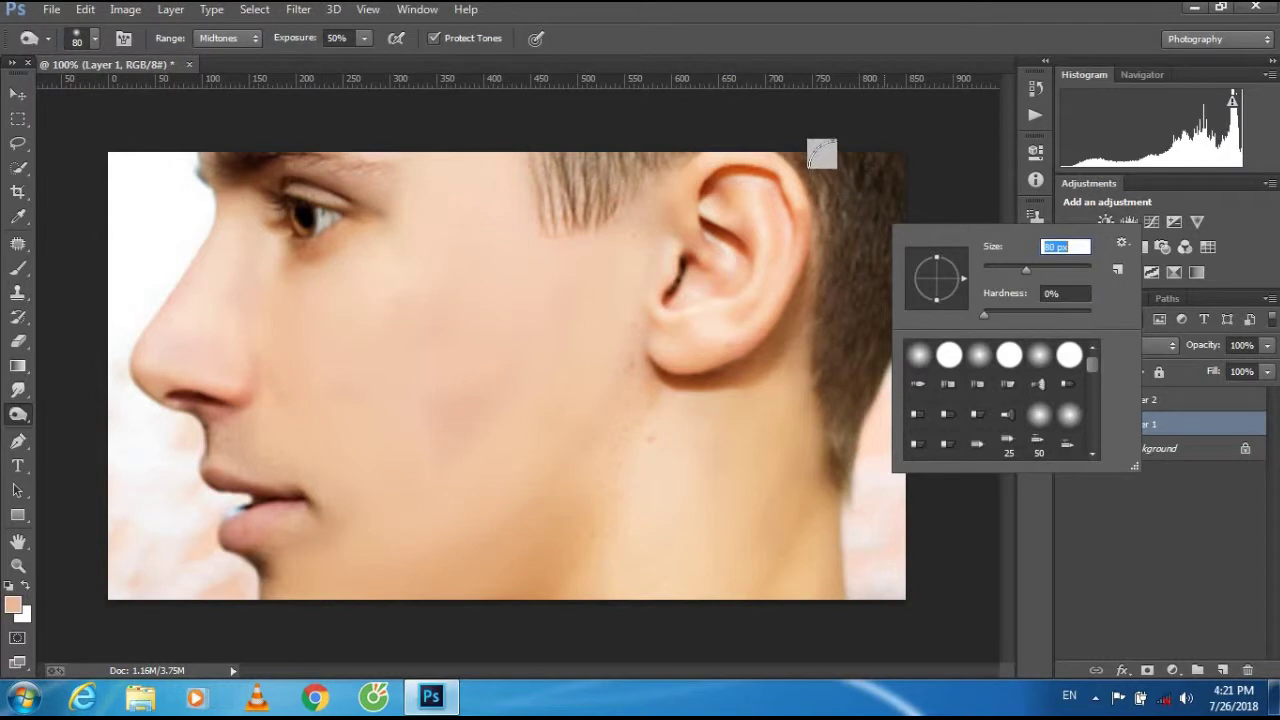
{"action": "key", "text": "Return"}
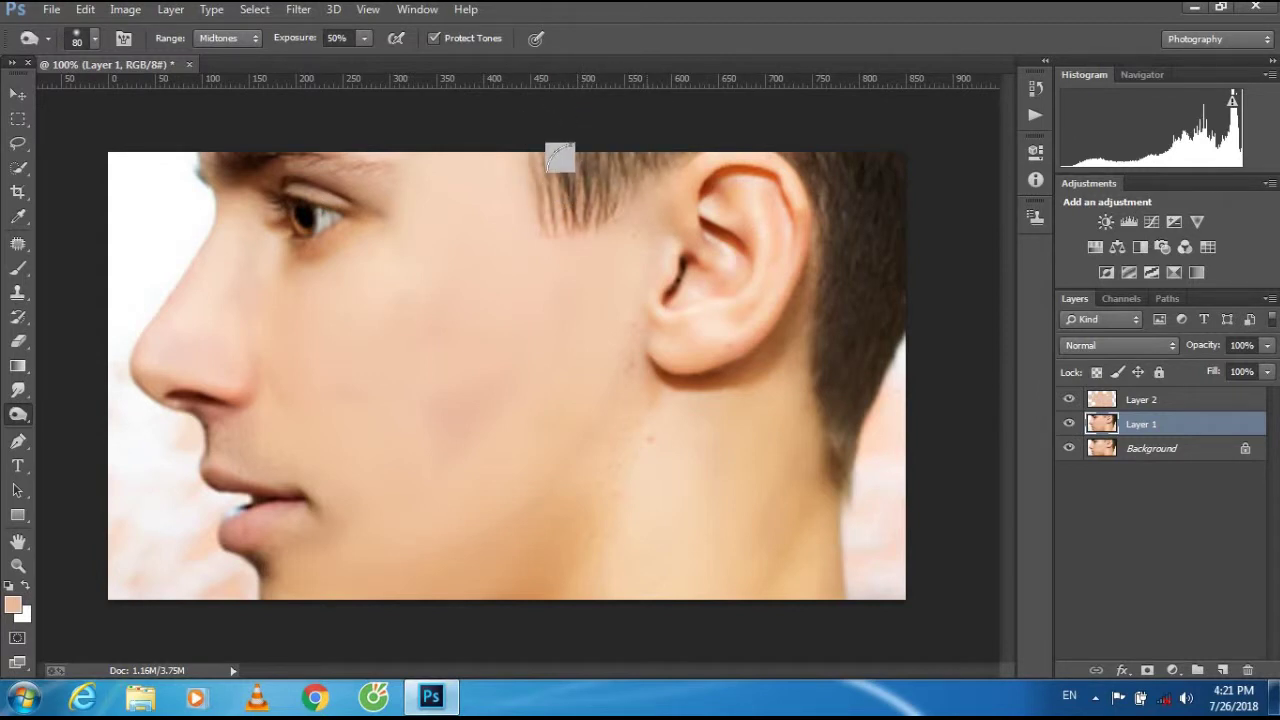
Merge all visible layers into one, return the view to 100% and end the recording
{"action": "key", "text": "ctrl+minus"}
{"action": "key", "text": "ctrl+plus"}
{"action": "key", "text": "ctrl+minus"}
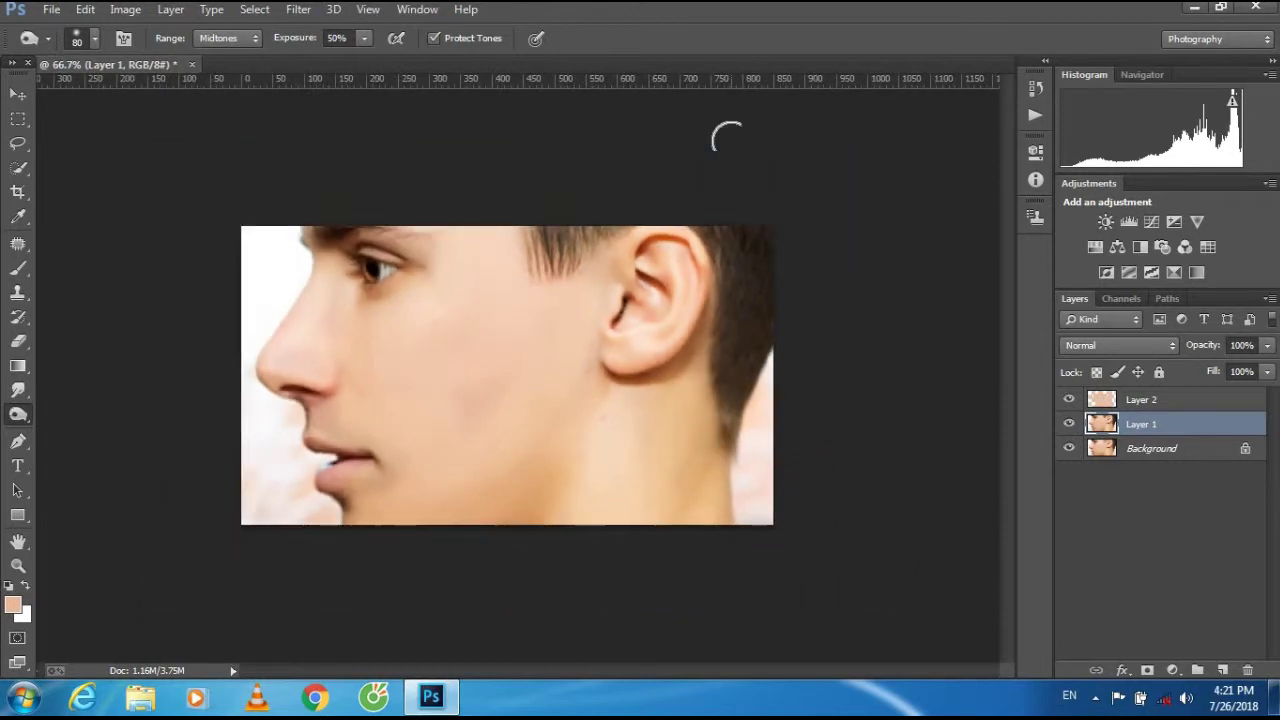
{"action": "right_click", "coordinate": [1140, 426]}
{"action": "left_click", "coordinate": [870, 549]}
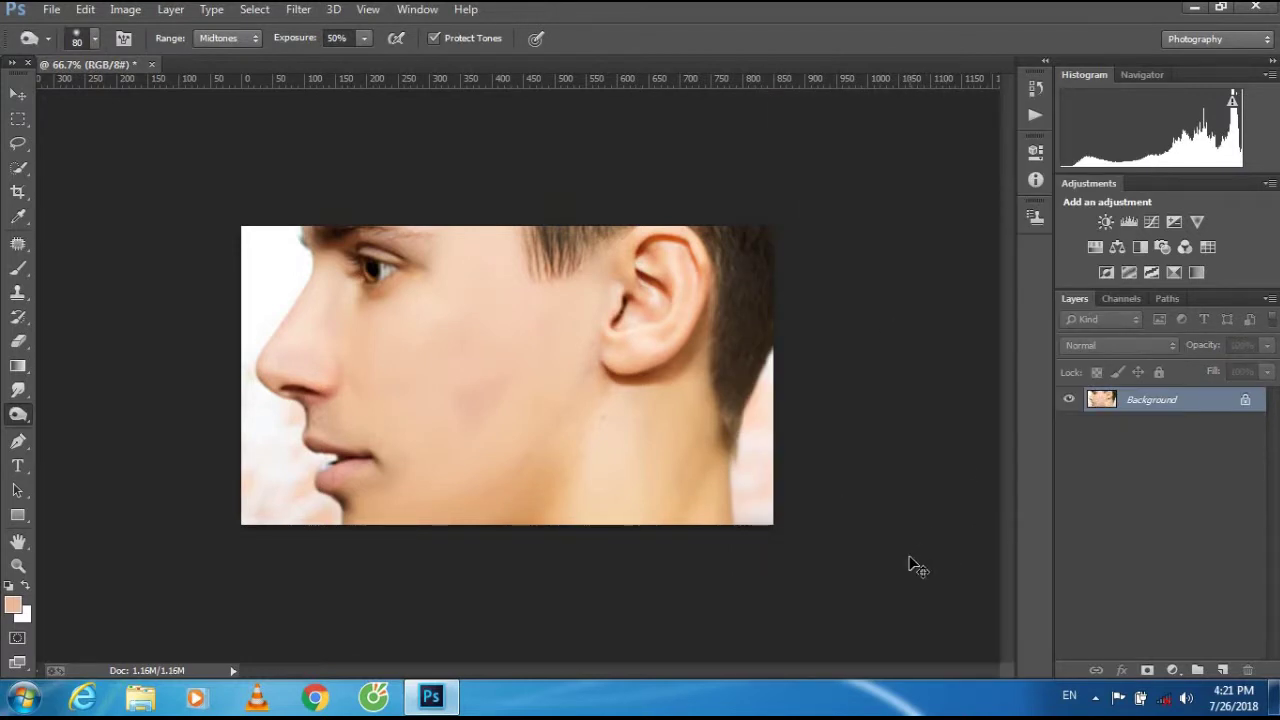
{"action": "key", "text": "ctrl+plus"}
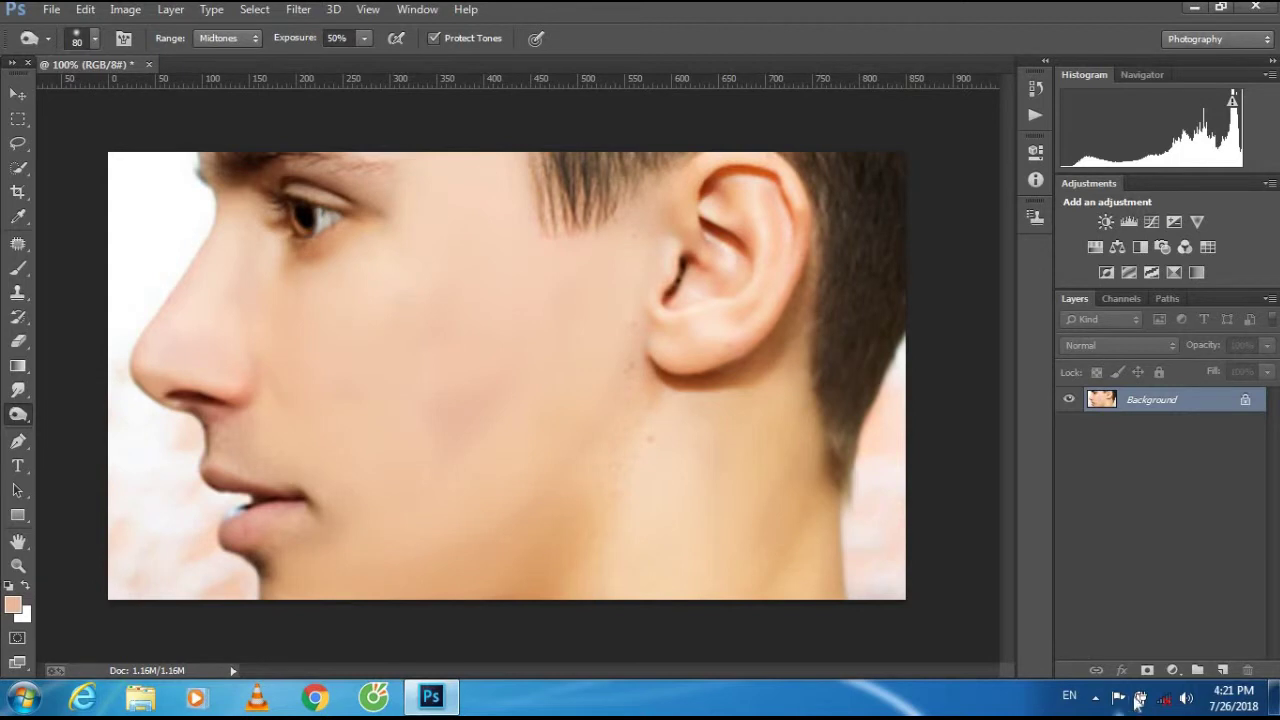
{"action": "left_click", "coordinate": [1095, 698]}
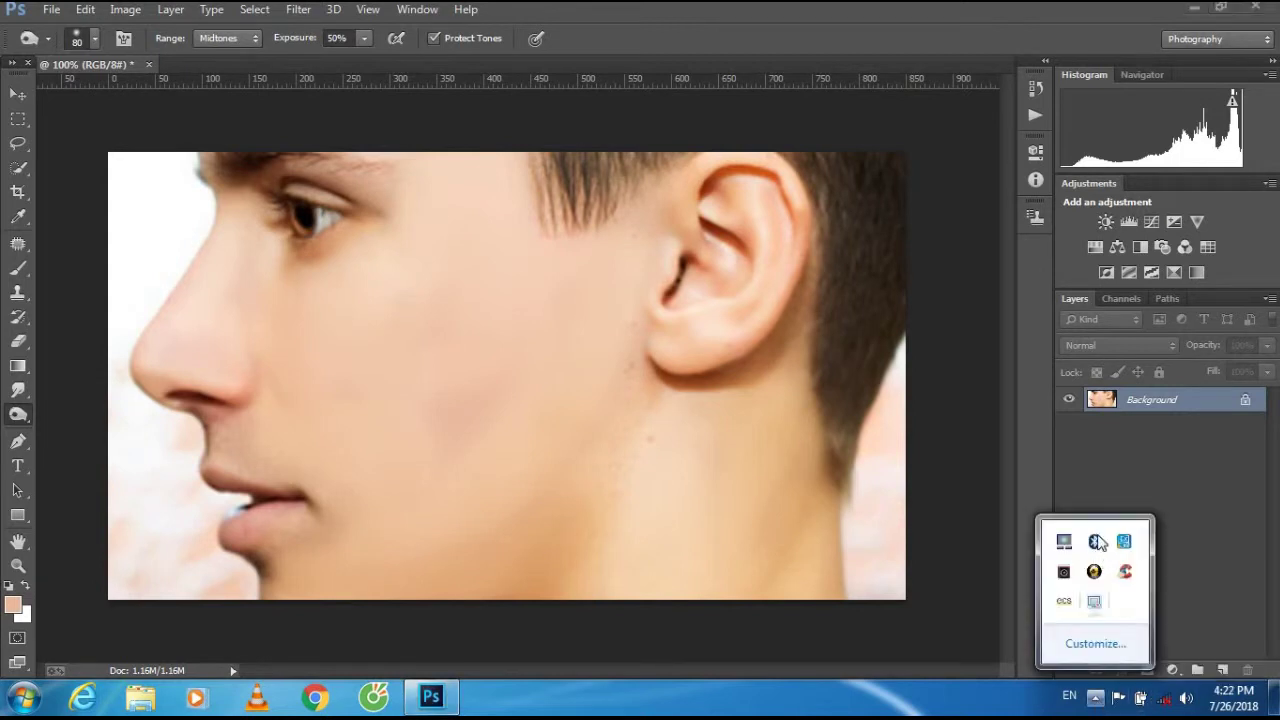
{"action": "right_click", "coordinate": [1092, 603]}
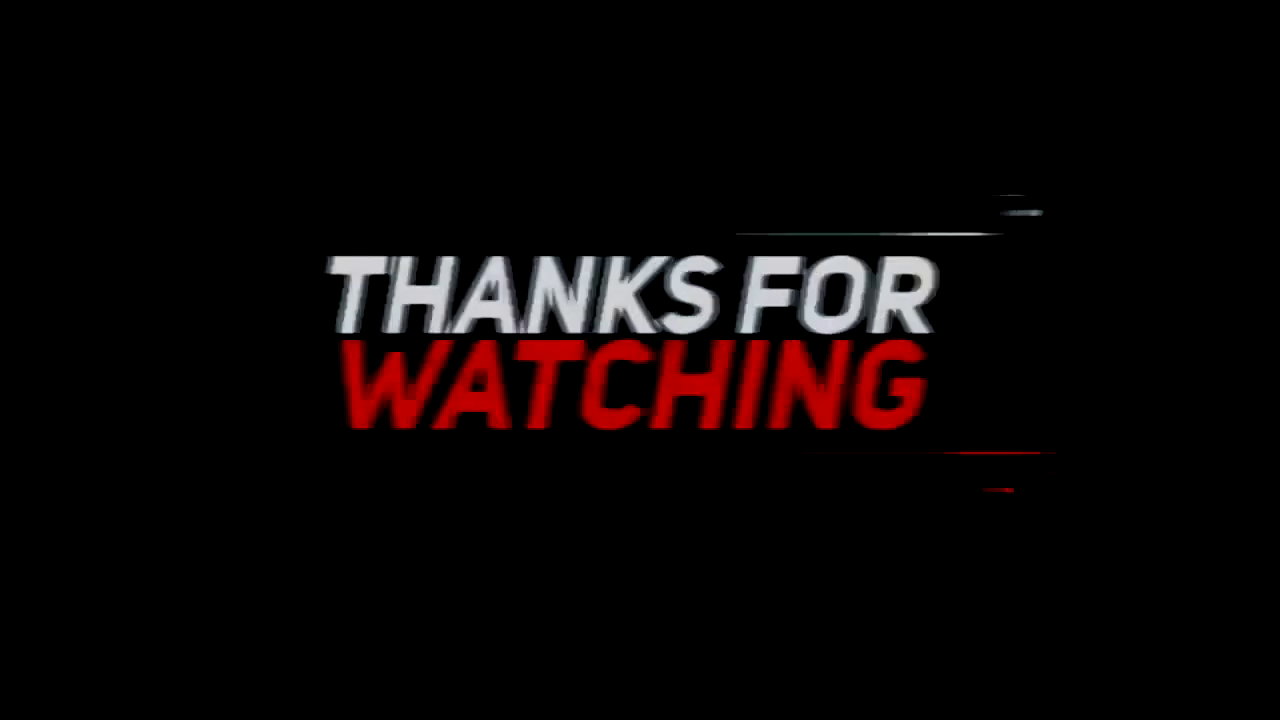